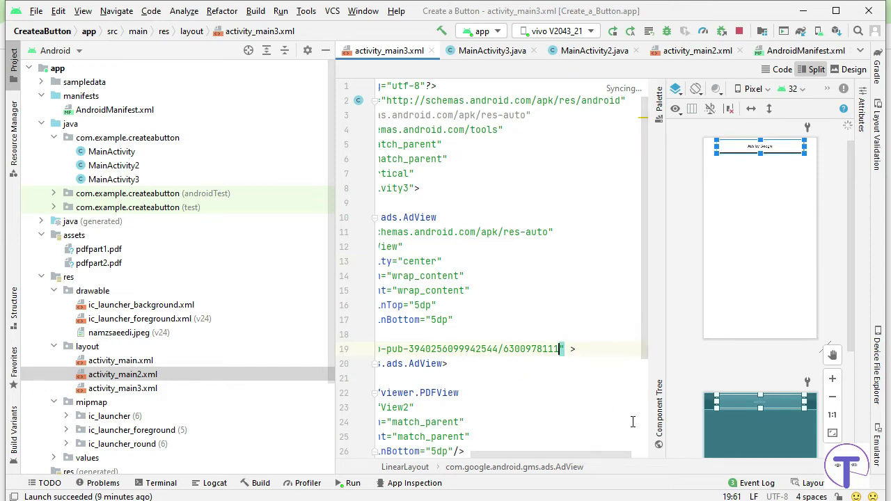
Scroll the activity_main3.xml editor back to the left.
{"action": "left_click_drag", "start_coordinate": [535, 460], "coordinate": [477, 463]}
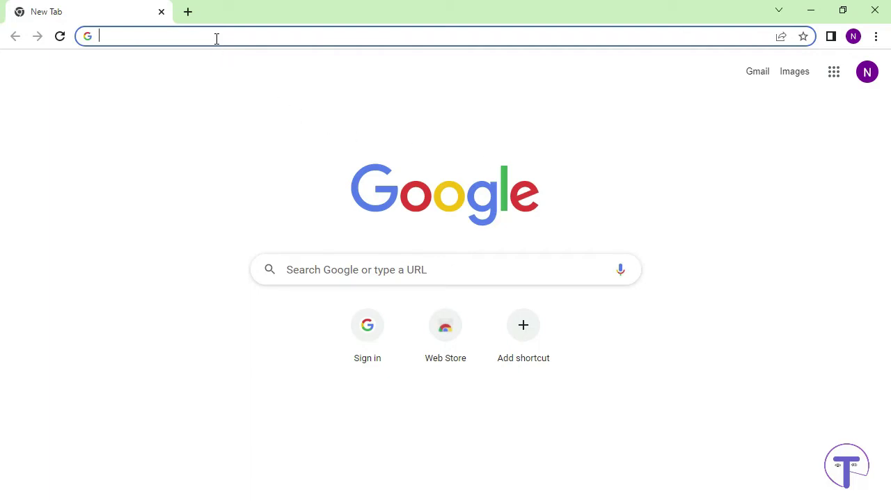
Load the AdMob apps list page from the 'admob' address bar suggestion.
{"action": "type", "text": "admob"}
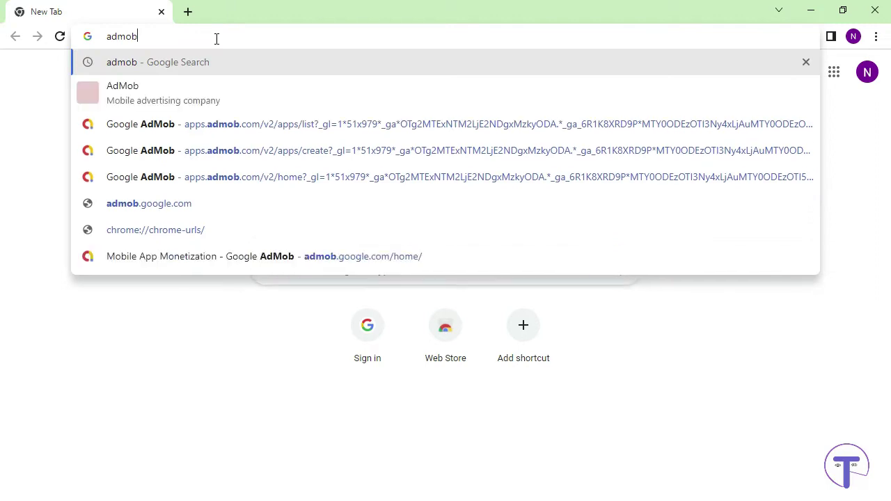
{"action": "key", "text": "Down"}
{"action": "key", "text": "Down"}
{"action": "key", "text": "Down"}
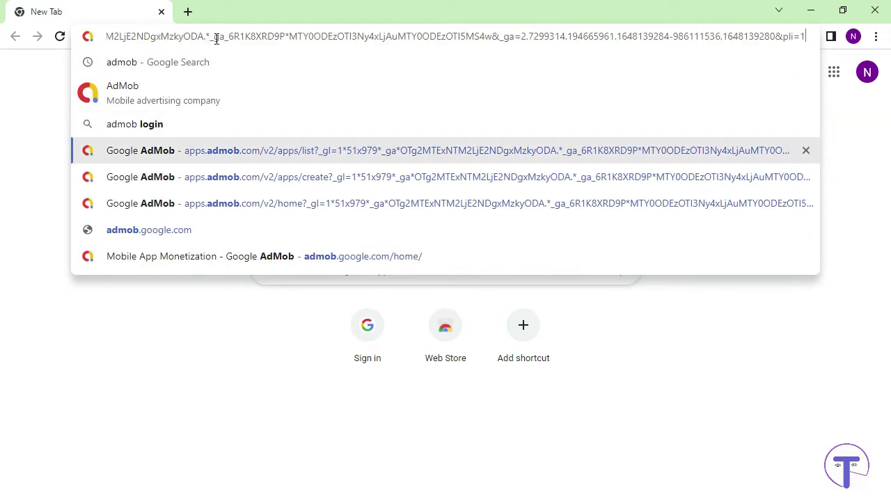
{"action": "key", "text": "Return"}
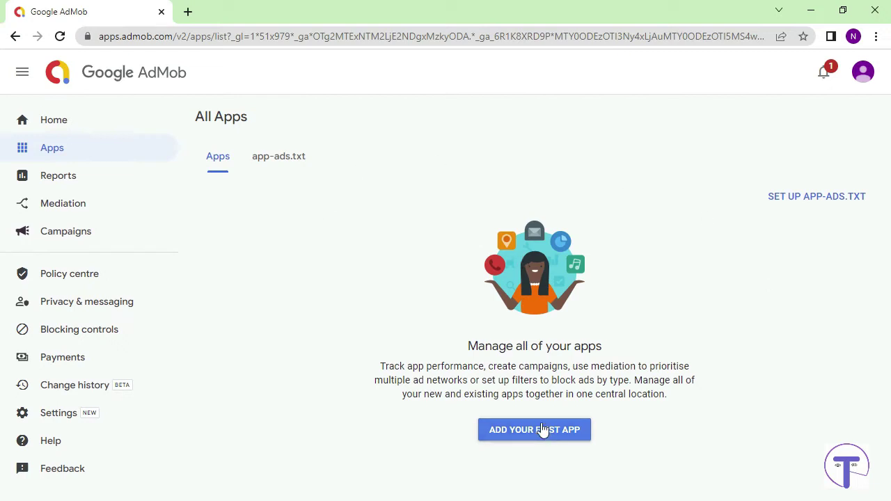
Start adding a first app as an Android app not listed on an app store.
{"action": "left_click", "coordinate": [518, 431]}
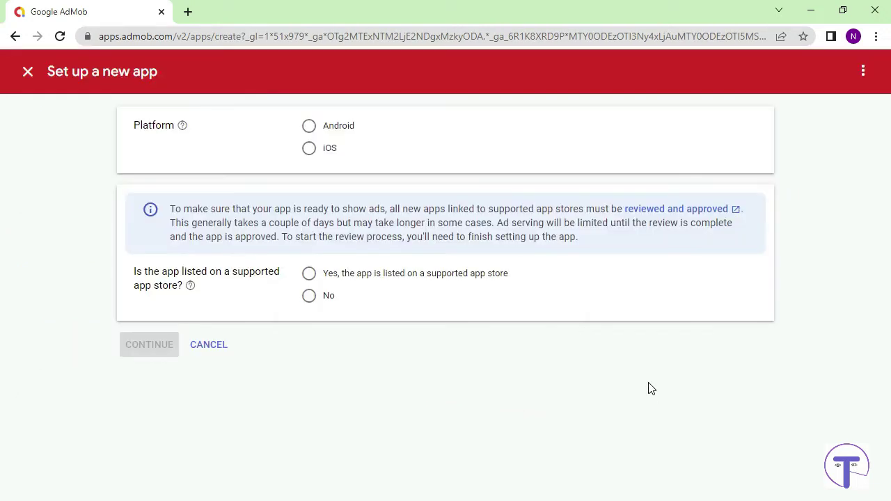
{"action": "left_click", "coordinate": [311, 128]}
{"action": "left_click", "coordinate": [309, 295]}
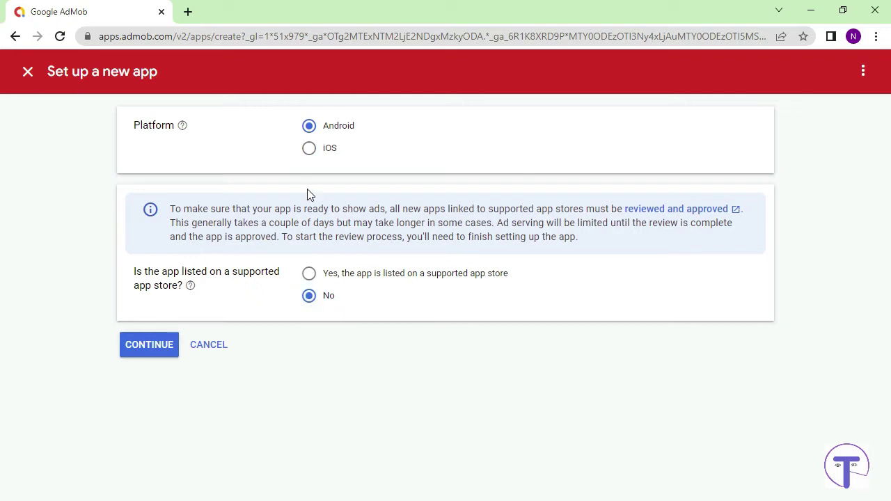
{"action": "left_click", "coordinate": [149, 350]}
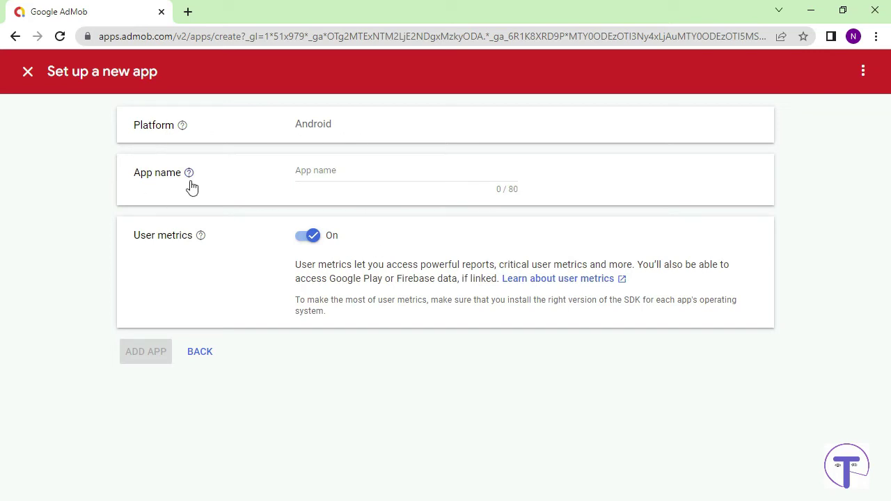
Name the app 'Namaz Saeedi Book', add it, and go to its overview.
{"action": "left_click", "coordinate": [314, 171]}
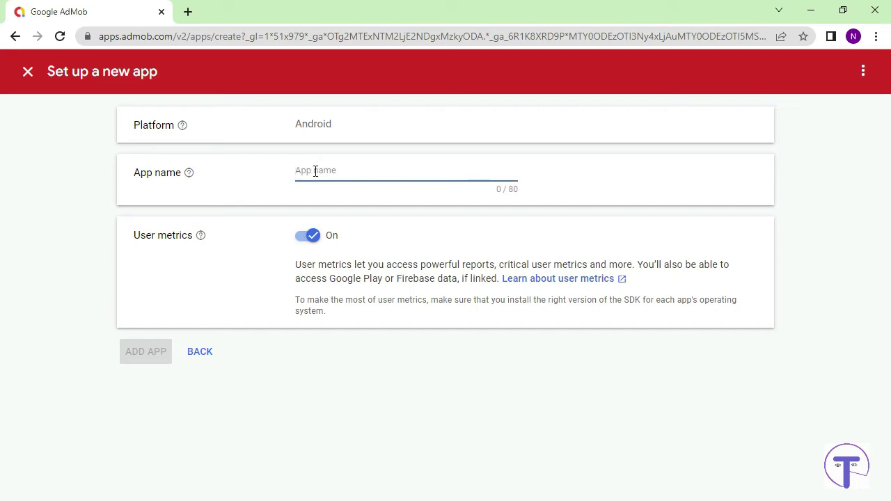
{"action": "type", "text": "NAmaz"}
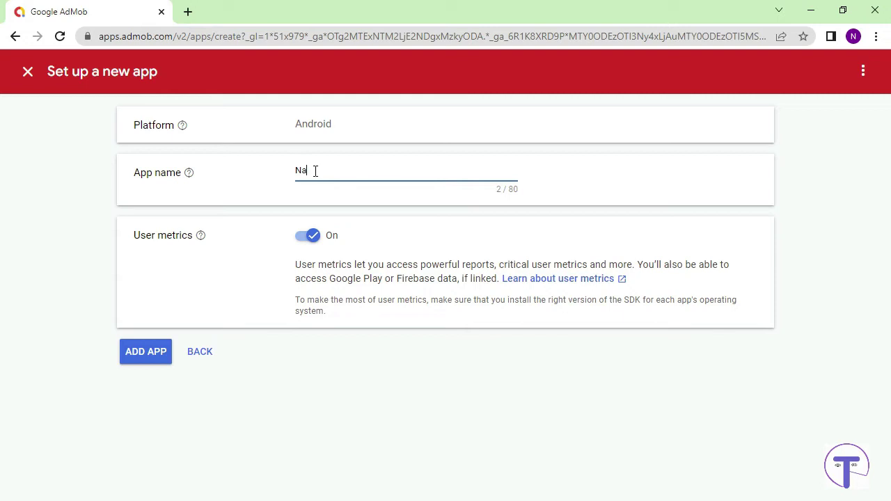
{"action": "type", "text": "Saeedi Book"}
{"action": "left_click", "coordinate": [149, 353]}
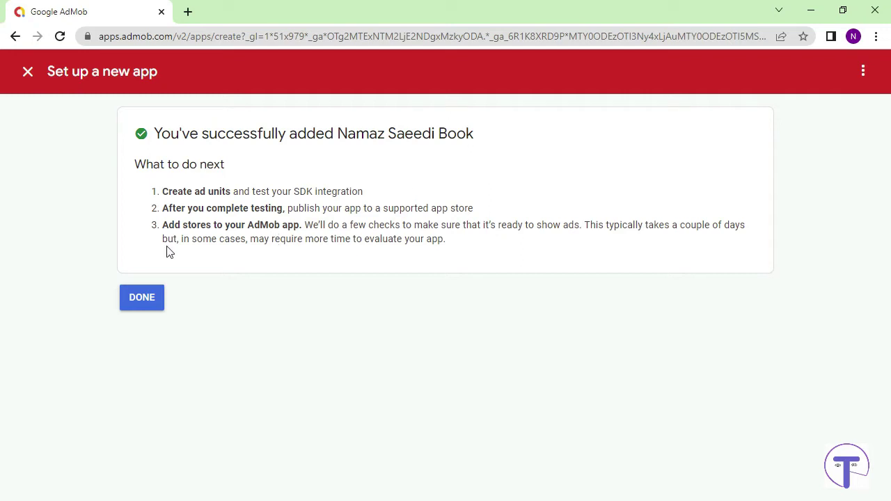
{"action": "left_click", "coordinate": [143, 301]}
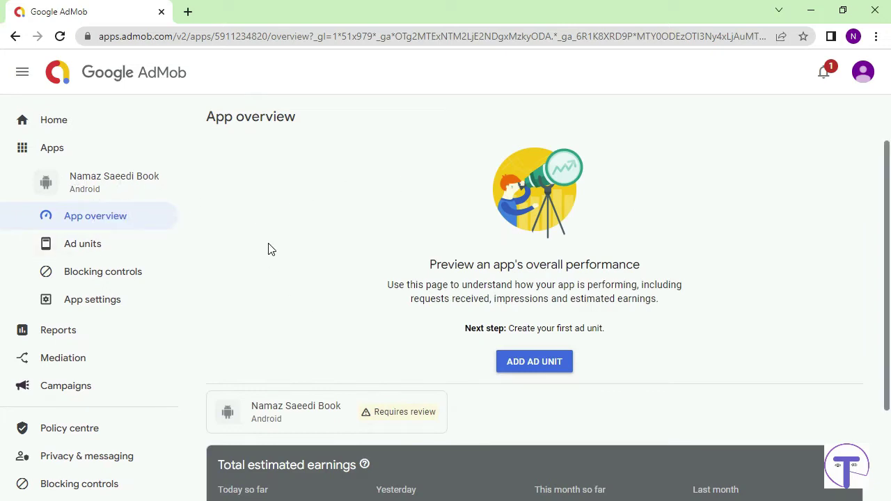
Begin creating an ad unit for Namaz Saeedi Book from its App overview.
{"action": "scroll", "coordinate": [413, 329], "scroll_direction": "down", "scroll_amount": 5}
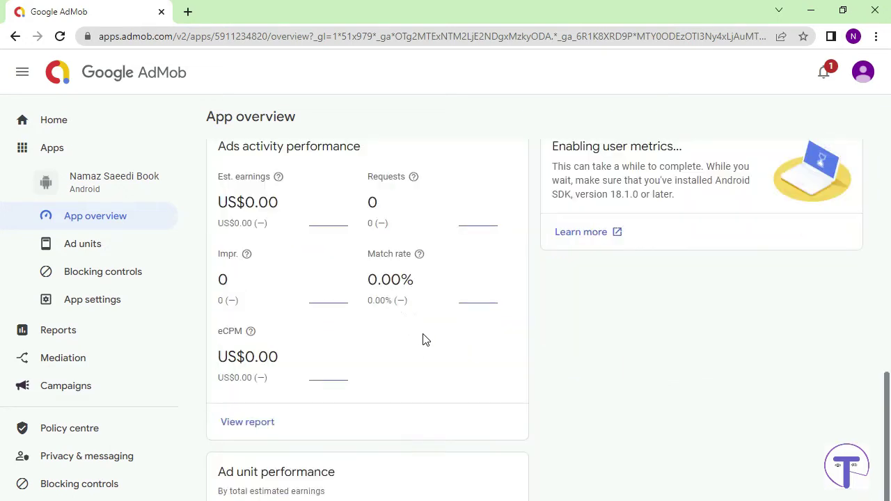
{"action": "scroll", "coordinate": [466, 348], "scroll_direction": "up", "scroll_amount": 5}
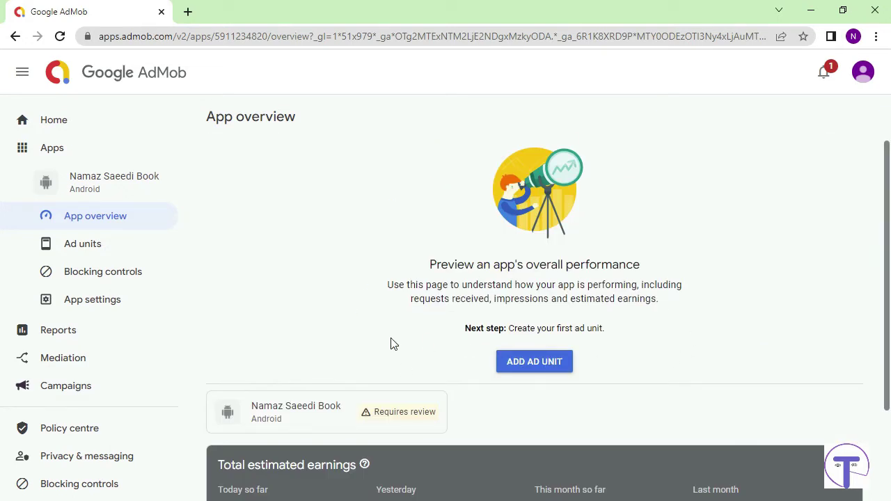
{"action": "left_click", "coordinate": [530, 362]}
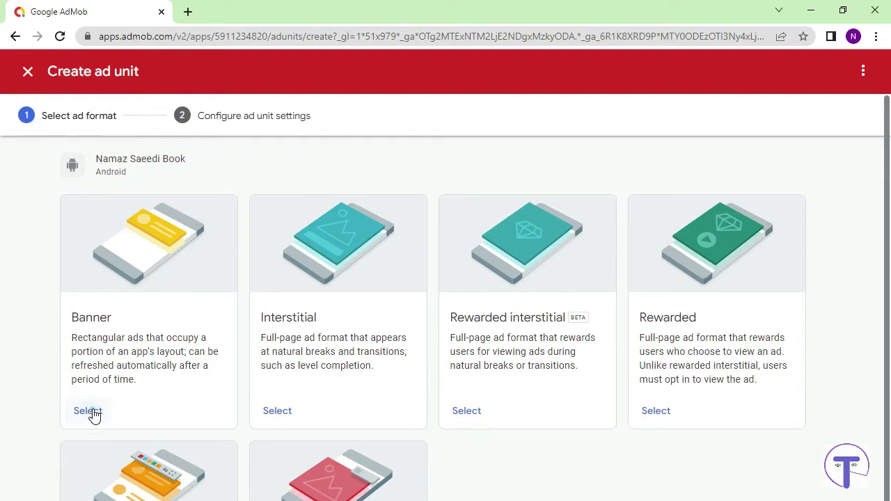
Create the Banner ad unit 'Main Page Add' and copy the app ID for Android Studio.
{"action": "left_click", "coordinate": [94, 411]}
{"action": "left_click", "coordinate": [327, 274]}
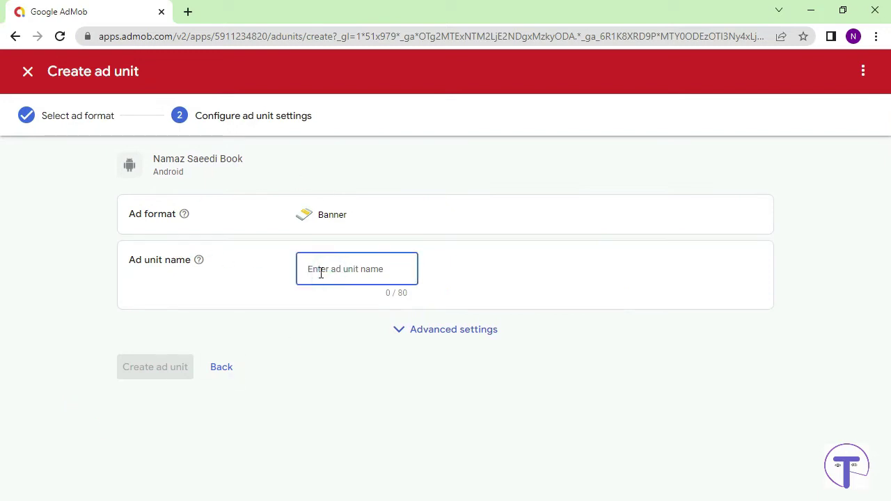
{"action": "type", "text": "Main"}
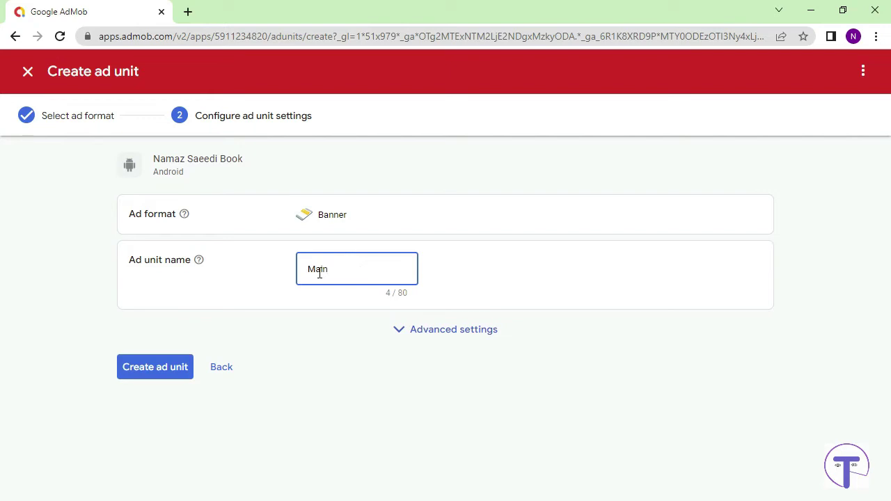
{"action": "type", "text": " PAge Add"}
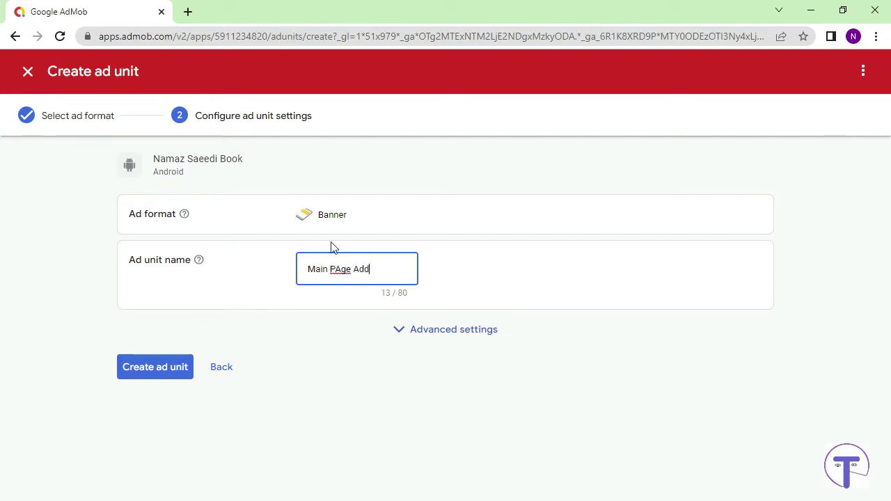
{"action": "left_click", "coordinate": [341, 271]}
{"action": "key", "text": "BackSpace"}
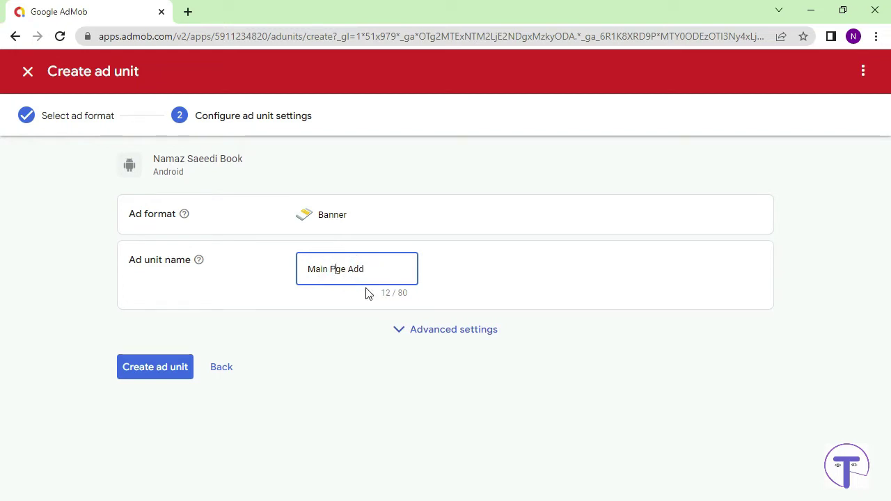
{"action": "type", "text": "a"}
{"action": "left_click", "coordinate": [174, 370]}
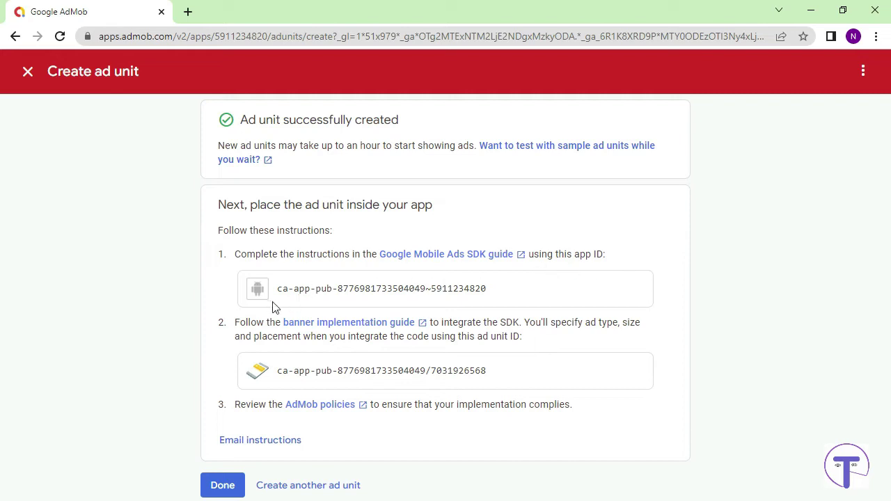
{"action": "left_click_drag", "start_coordinate": [278, 292], "coordinate": [514, 291]}
{"action": "key", "text": "ctrl+c"}
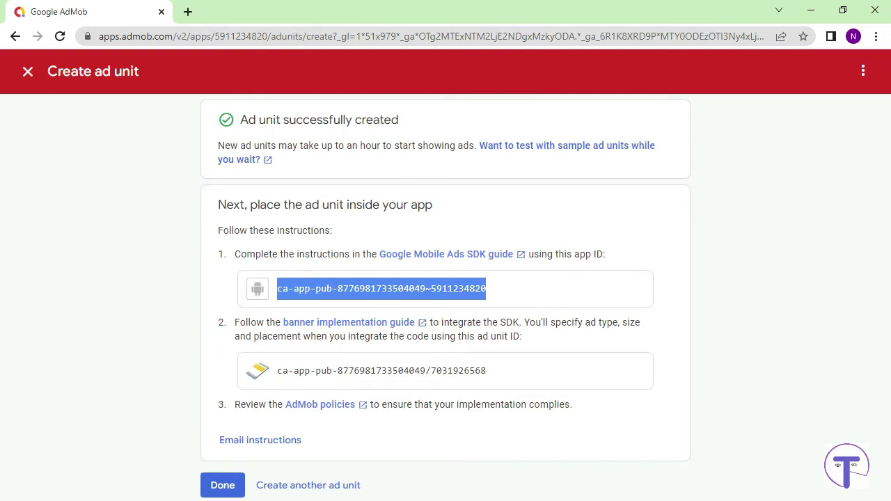
{"action": "key", "text": "alt+Tab"}
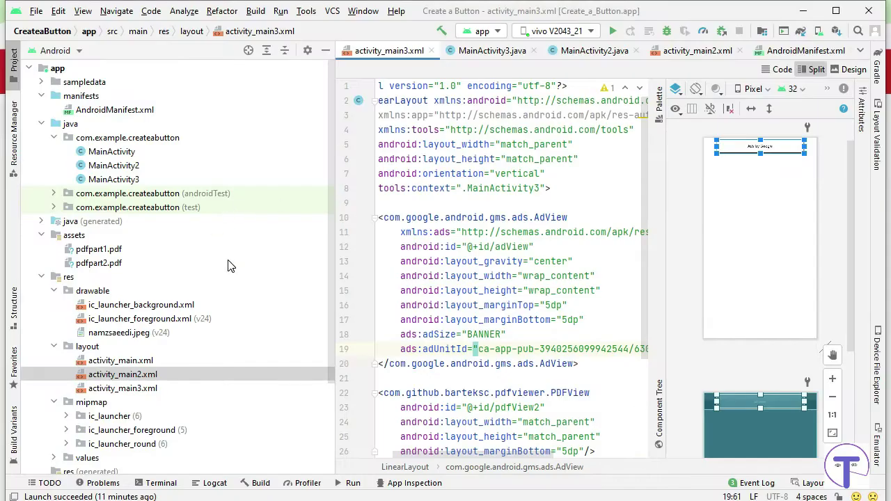
Replace the APPLICATION_ID value in AndroidManifest.xml with the new AdMob app ID.
{"action": "double_click", "coordinate": [112, 110]}
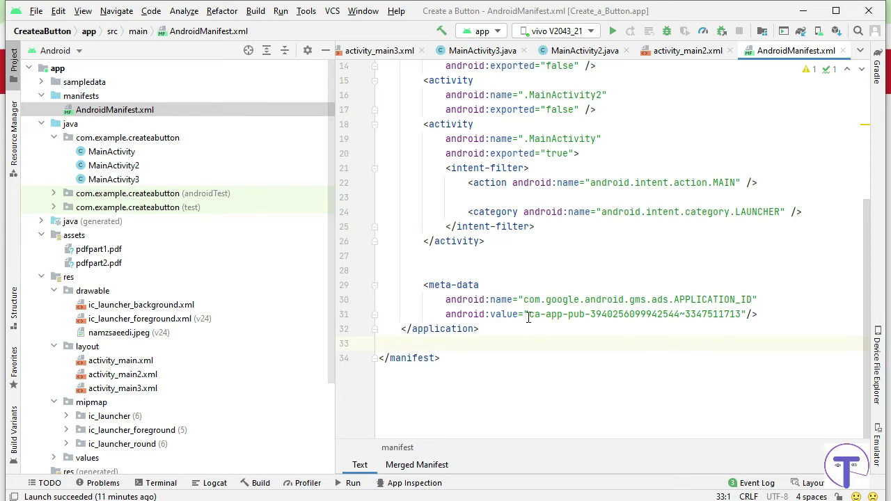
{"action": "left_click_drag", "start_coordinate": [529, 314], "coordinate": [741, 313]}
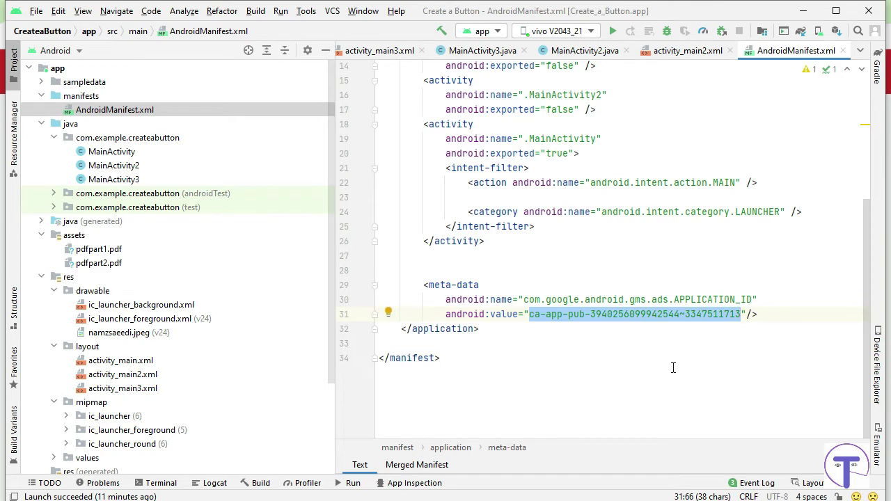
{"action": "key", "text": "ctrl+v"}
{"action": "left_click", "coordinate": [548, 328]}
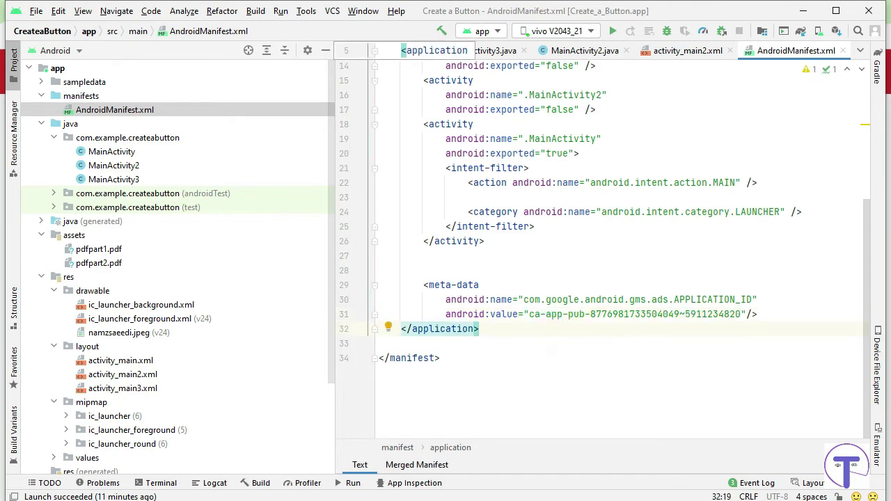
Copy the Main Page Add banner's ad unit ID from AdMob.
{"action": "key", "text": "alt+Tab"}
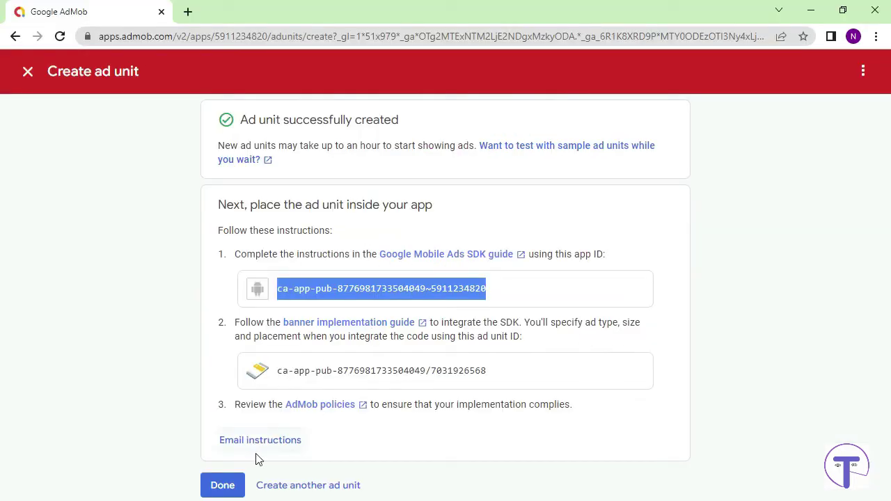
{"action": "left_click_drag", "start_coordinate": [278, 374], "coordinate": [511, 366]}
{"action": "key", "text": "ctrl+c"}
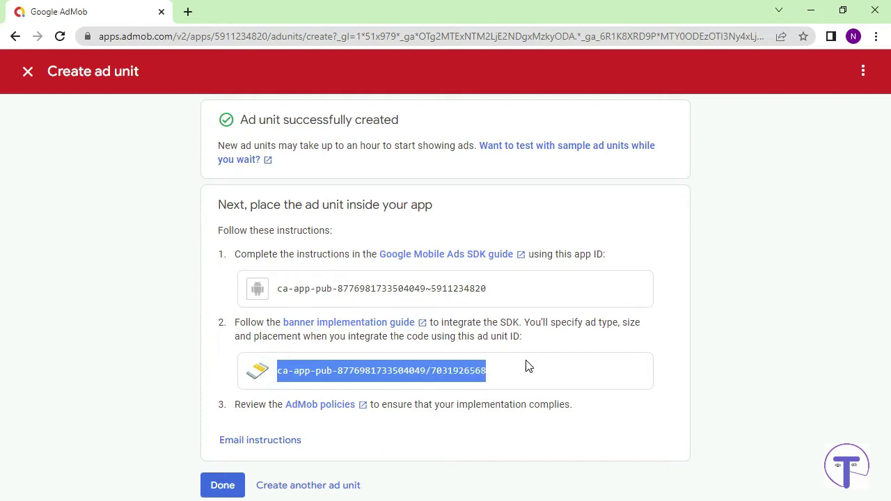
{"action": "key", "text": "alt+Tab"}
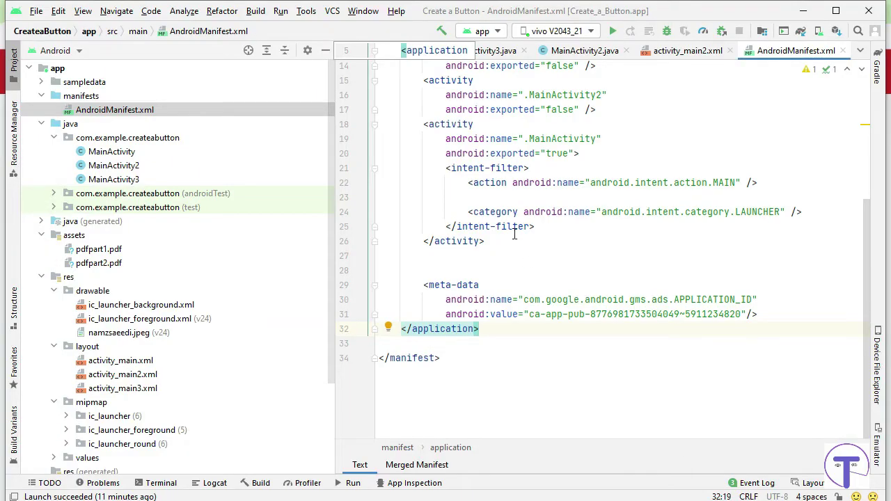
Paste the new banner ID over the first AdView's adUnitId in activity_main.xml.
{"action": "scroll", "coordinate": [513, 235], "scroll_direction": "up", "scroll_amount": 5}
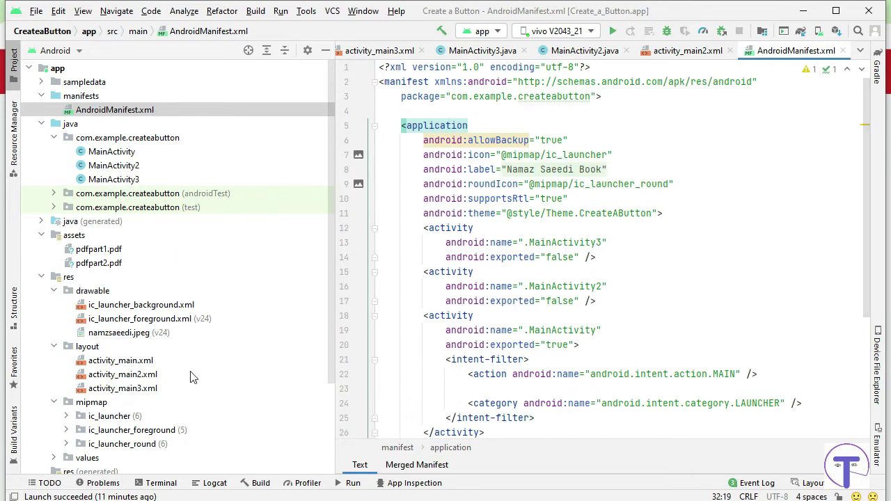
{"action": "double_click", "coordinate": [120, 361]}
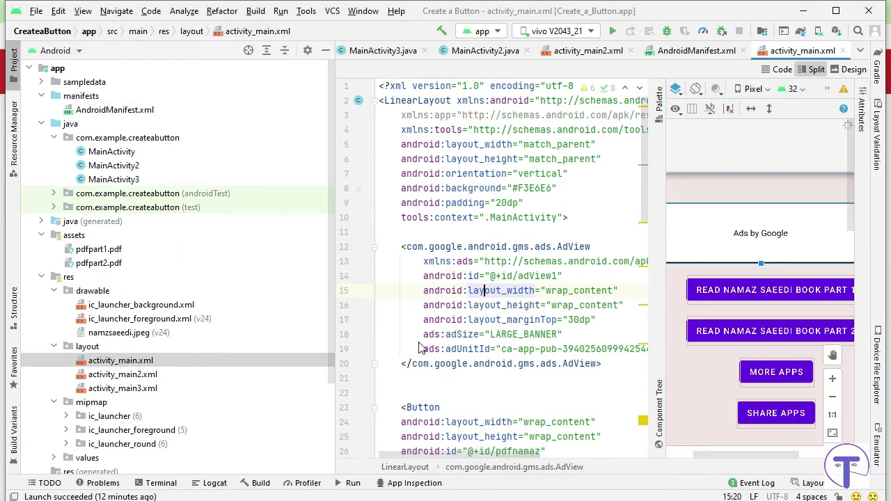
{"action": "left_click", "coordinate": [589, 223]}
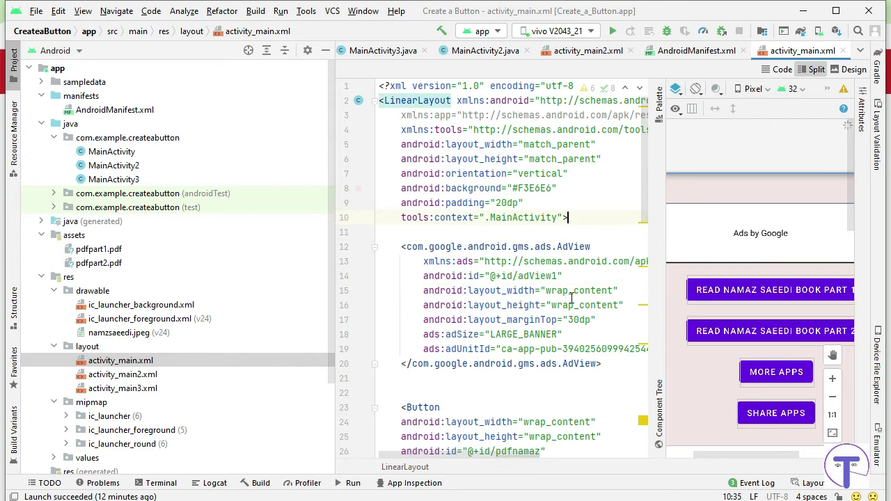
{"action": "scroll", "coordinate": [497, 223], "scroll_direction": "down", "scroll_amount": 8}
{"action": "scroll", "coordinate": [497, 230], "scroll_direction": "up", "scroll_amount": 8}
{"action": "left_click_drag", "start_coordinate": [501, 348], "coordinate": [621, 351]}
{"action": "key", "text": "ctrl+v"}
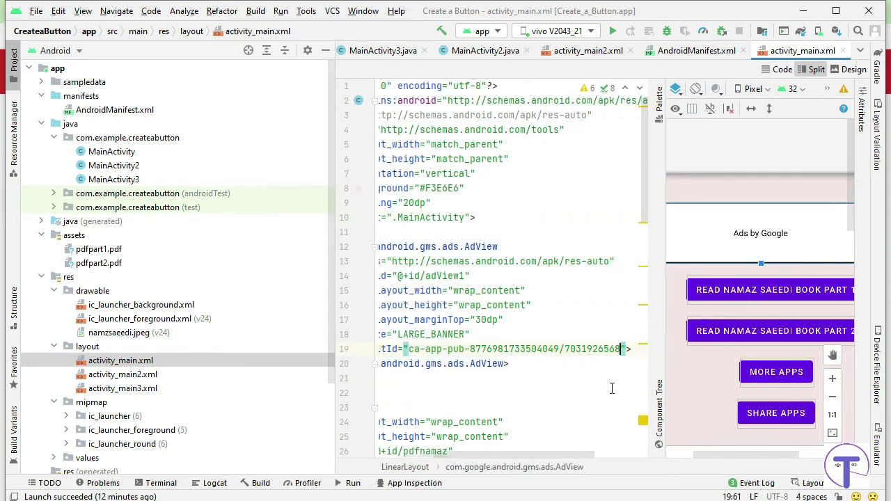
{"action": "scroll", "coordinate": [523, 282], "scroll_direction": "down", "scroll_amount": 3}
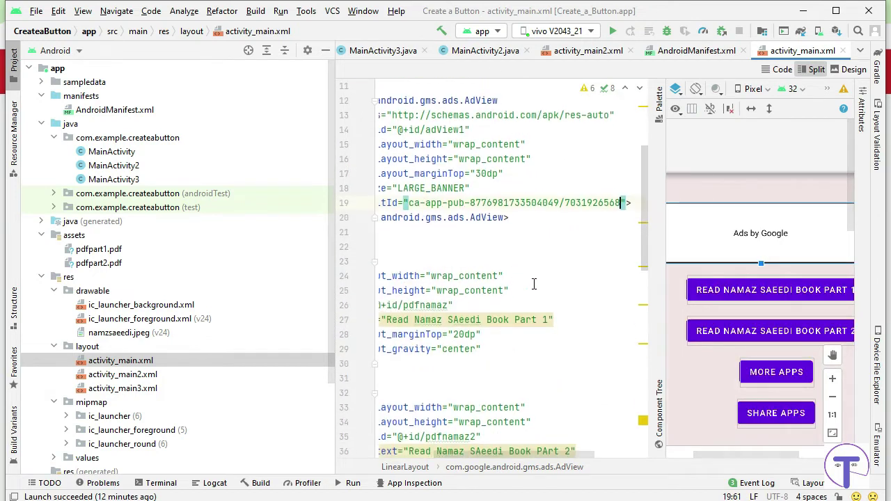
{"action": "key", "text": "alt+Tab"}
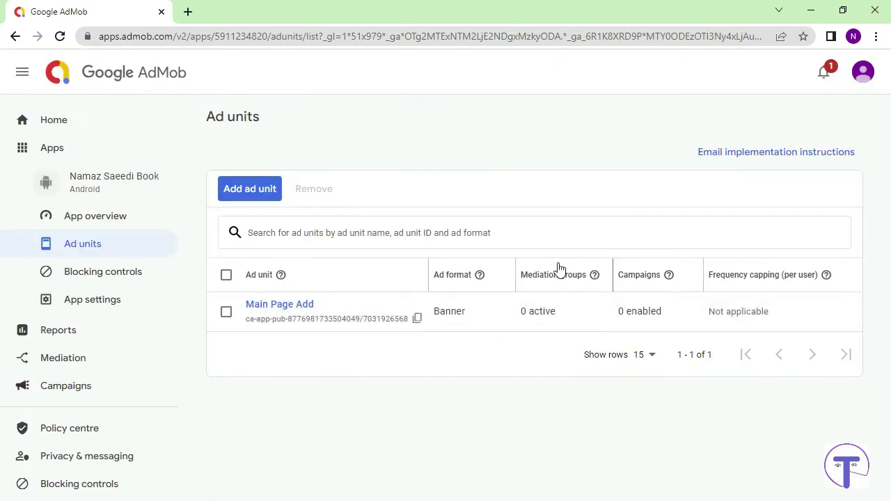
Create the Banner ad unit 'Main Page Ad 2' and select its ad unit ID.
{"action": "left_click", "coordinate": [252, 190]}
{"action": "left_click", "coordinate": [98, 412]}
{"action": "left_click", "coordinate": [330, 271]}
{"action": "type", "text": "MAin Pa"}
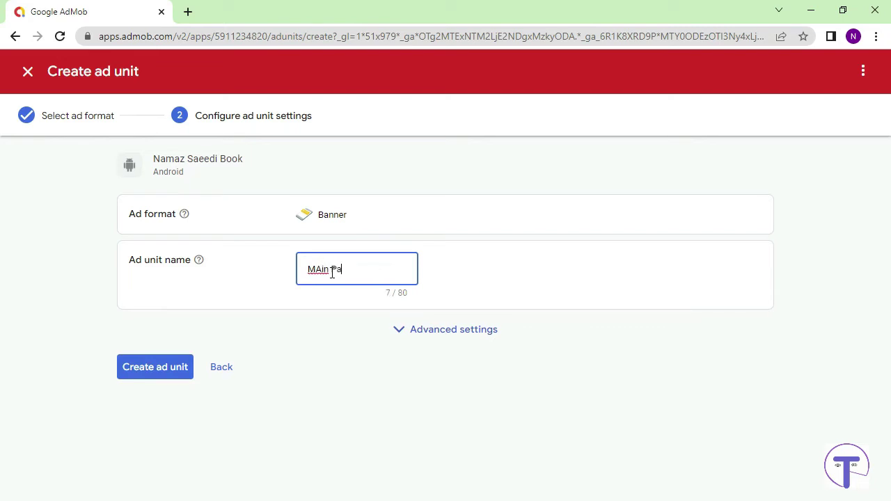
{"action": "type", "text": "ge Ad 2"}
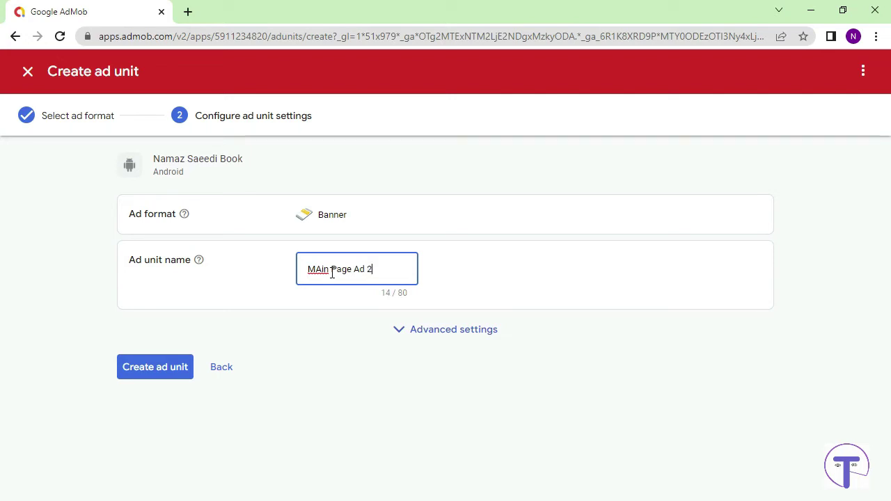
{"action": "left_click", "coordinate": [314, 268]}
{"action": "key", "text": "Delete"}
{"action": "type", "text": "a"}
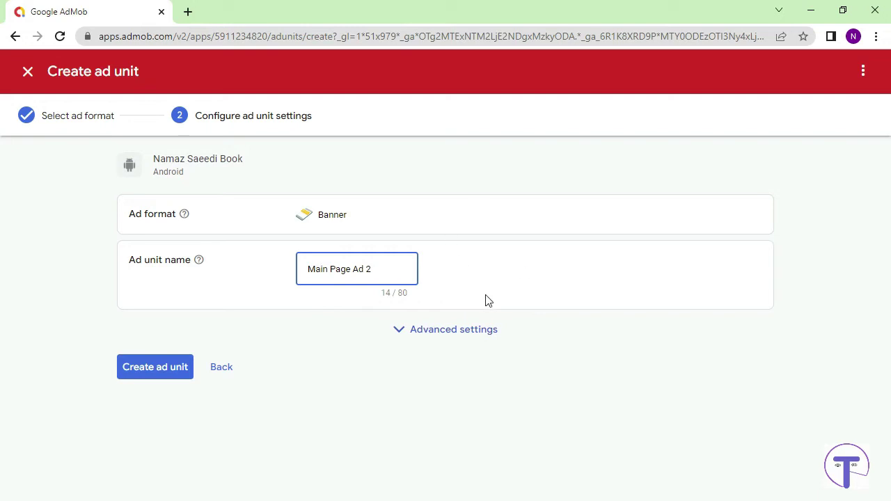
{"action": "left_click", "coordinate": [155, 369]}
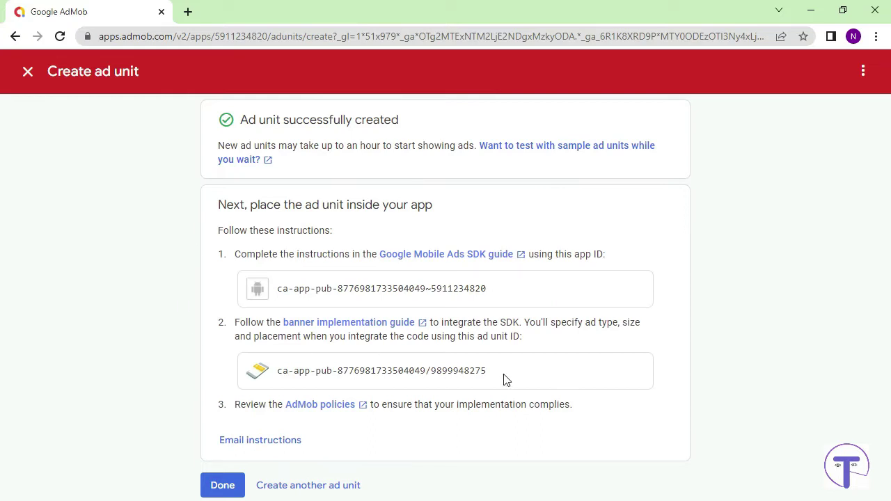
{"action": "left_click_drag", "start_coordinate": [495, 378], "coordinate": [278, 385]}
{"action": "key", "text": "ctrl+c"}
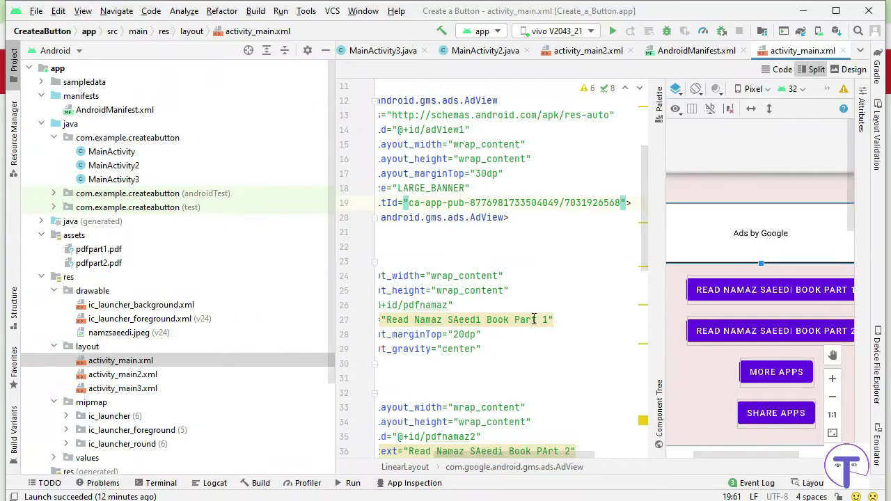
Replace the second AdView's adUnitId in activity_main.xml with the Main Page Ad 2 ID.
{"action": "scroll", "coordinate": [538, 304], "scroll_direction": "down", "scroll_amount": 10}
{"action": "scroll", "coordinate": [540, 304], "scroll_direction": "down", "scroll_amount": 2}
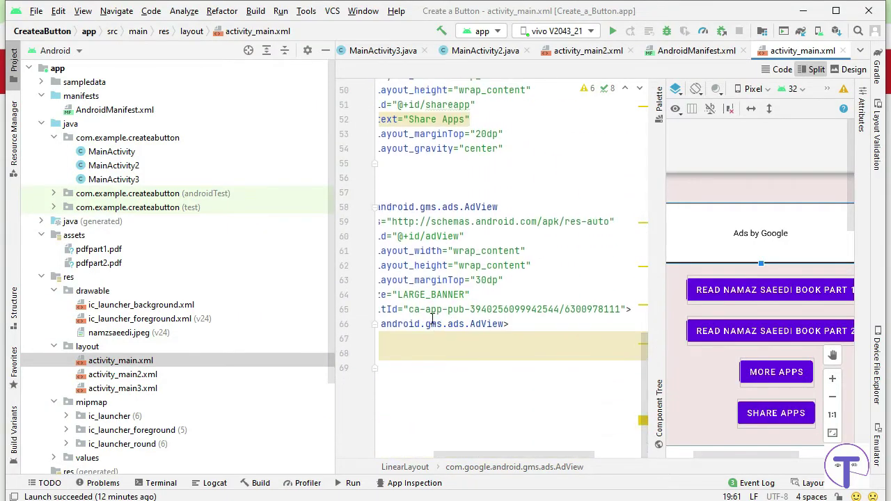
{"action": "left_click_drag", "start_coordinate": [409, 311], "coordinate": [621, 313]}
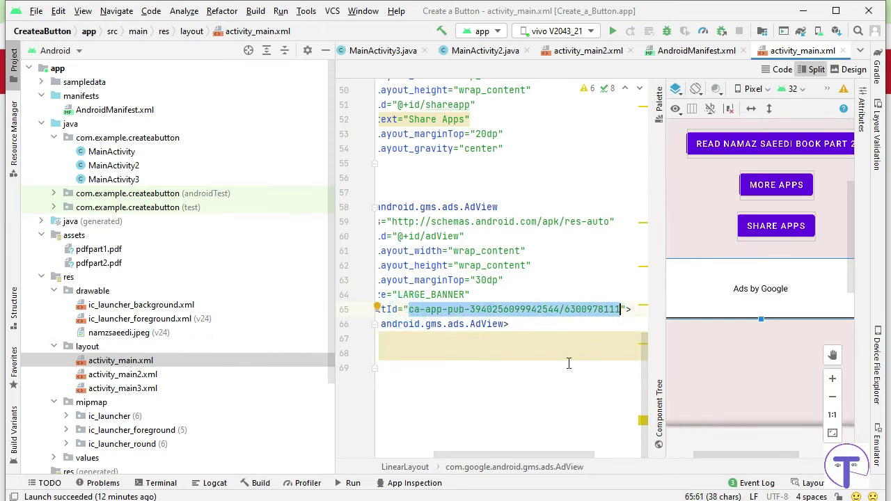
{"action": "key", "text": "ctrl+v"}
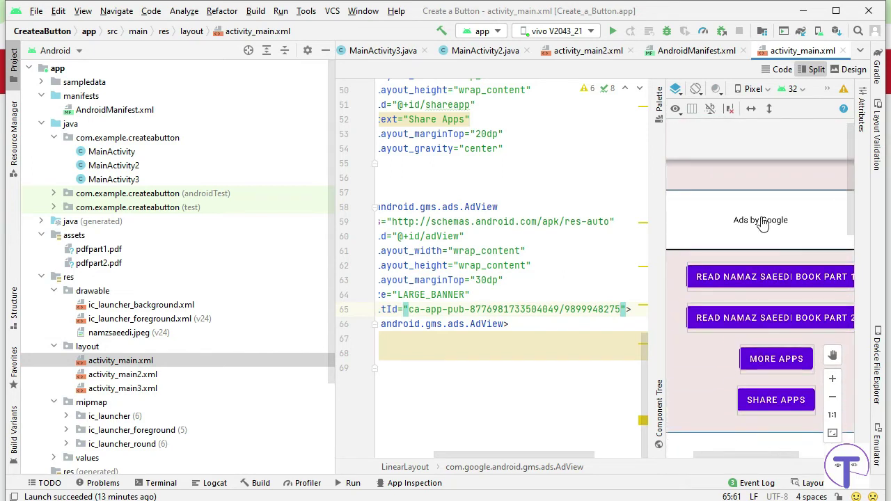
{"action": "left_click", "coordinate": [533, 266]}
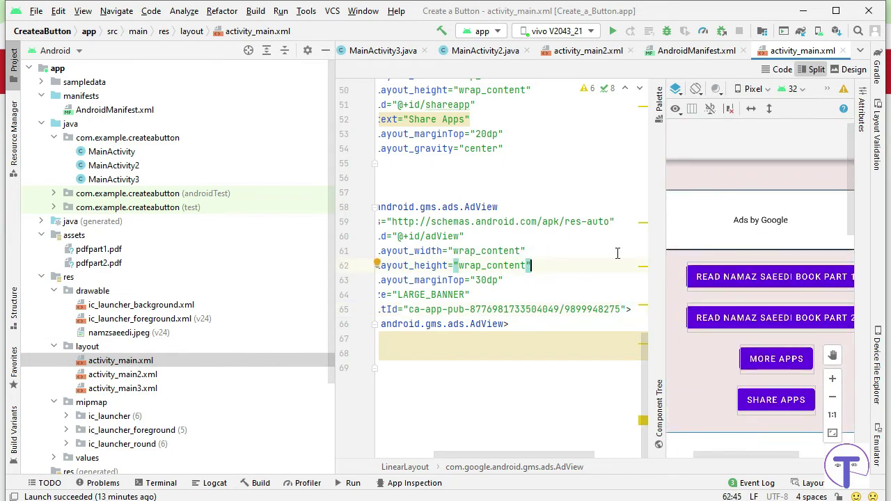
Open the activity_main2.xml layout from the Project tree.
{"action": "double_click", "coordinate": [178, 376]}
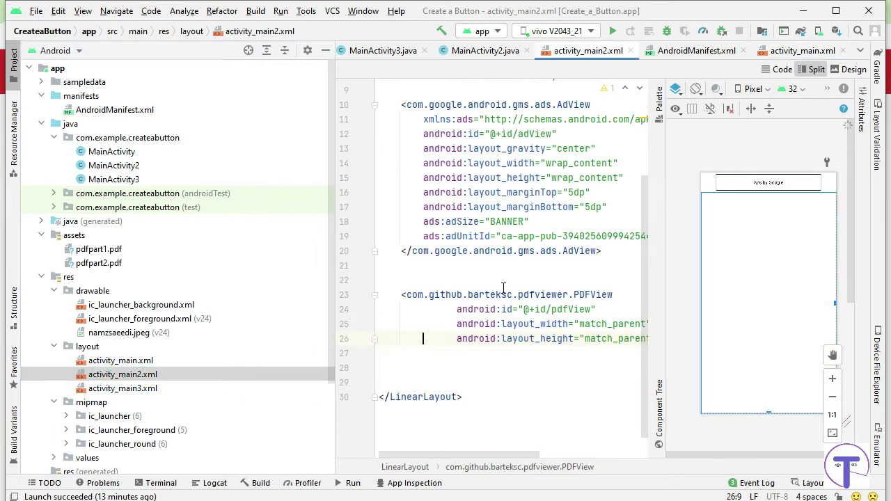
{"action": "scroll", "coordinate": [543, 301], "scroll_direction": "up", "scroll_amount": 3}
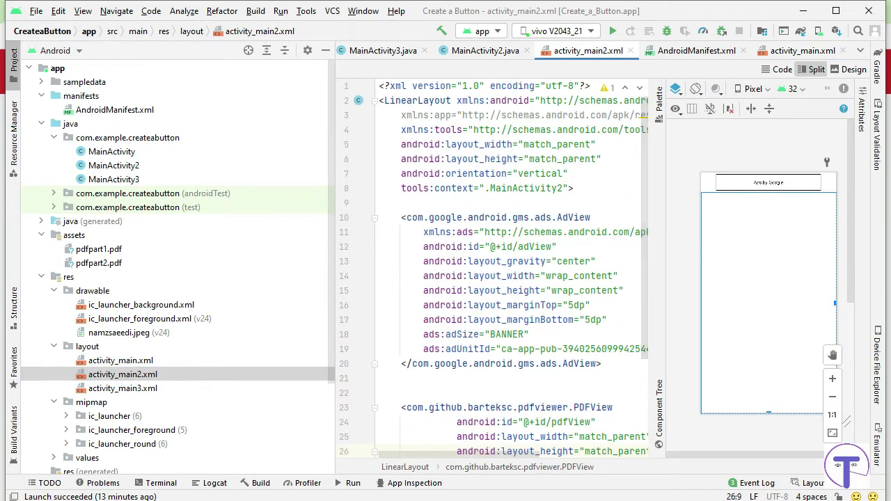
{"action": "key", "text": "alt+Tab"}
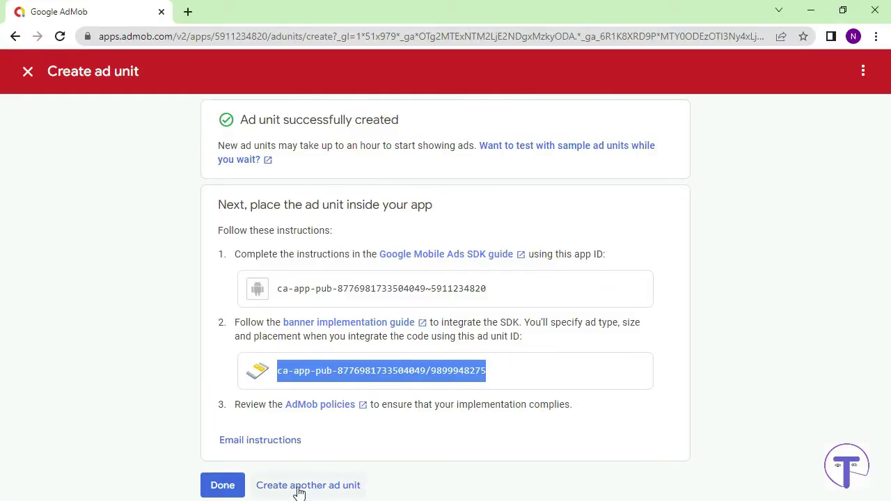
Create the Banner ad unit 'Page 1 Ad' and copy its ad unit ID.
{"action": "left_click", "coordinate": [294, 486]}
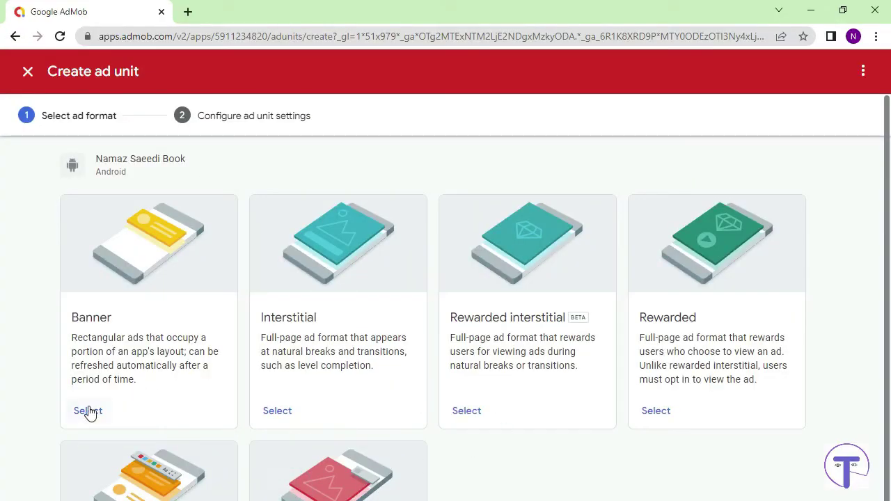
{"action": "left_click", "coordinate": [88, 412]}
{"action": "left_click", "coordinate": [337, 269]}
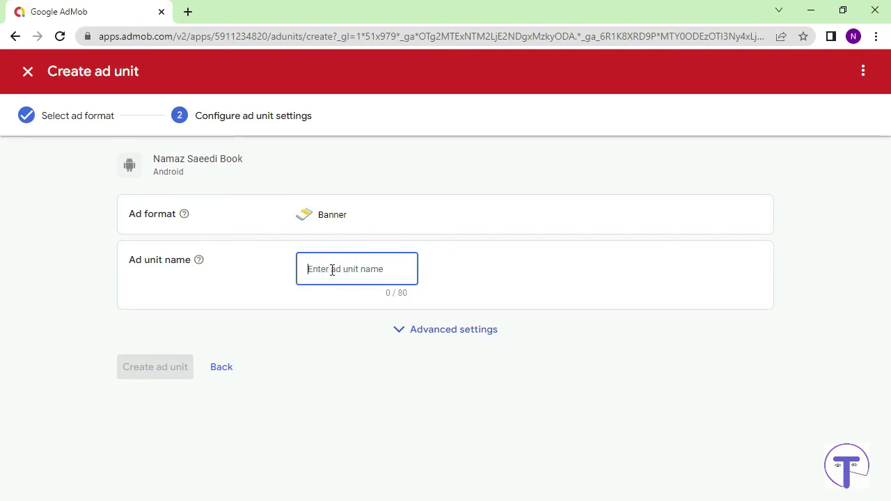
{"action": "type", "text": "Pagr"}
{"action": "key", "text": "BackSpace"}
{"action": "type", "text": "e 1"}
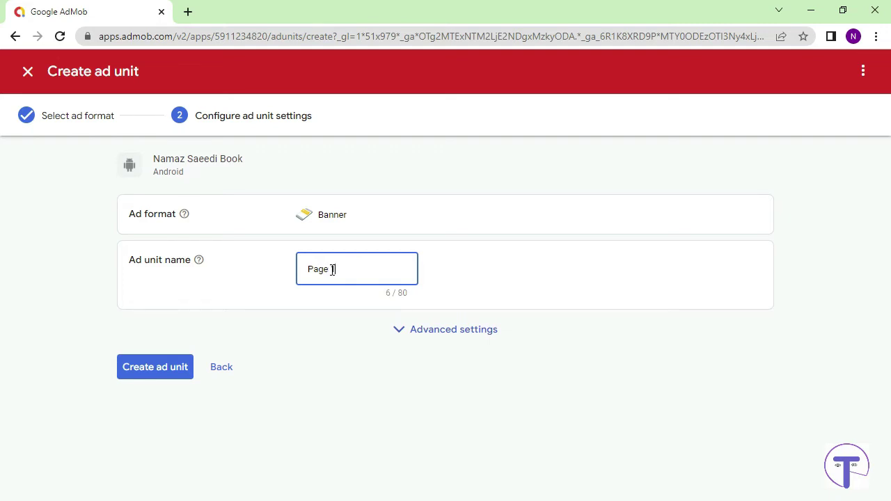
{"action": "type", "text": " - Ad"}
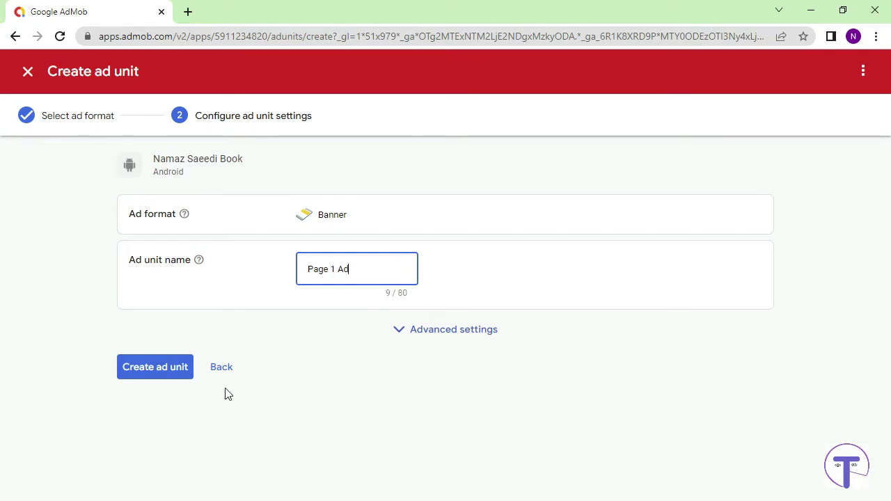
{"action": "left_click", "coordinate": [144, 368]}
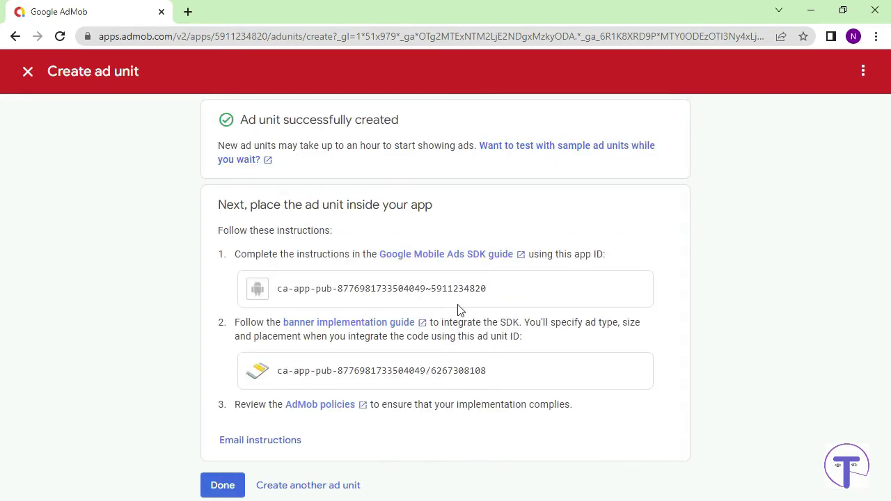
{"action": "left_click_drag", "start_coordinate": [277, 373], "coordinate": [521, 376]}
{"action": "key", "text": "ctrl+c"}
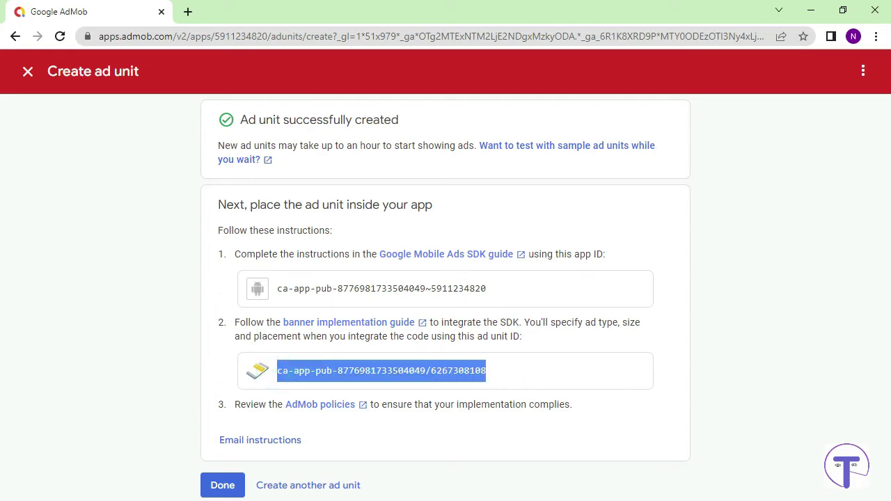
{"action": "key", "text": "alt+Tab"}
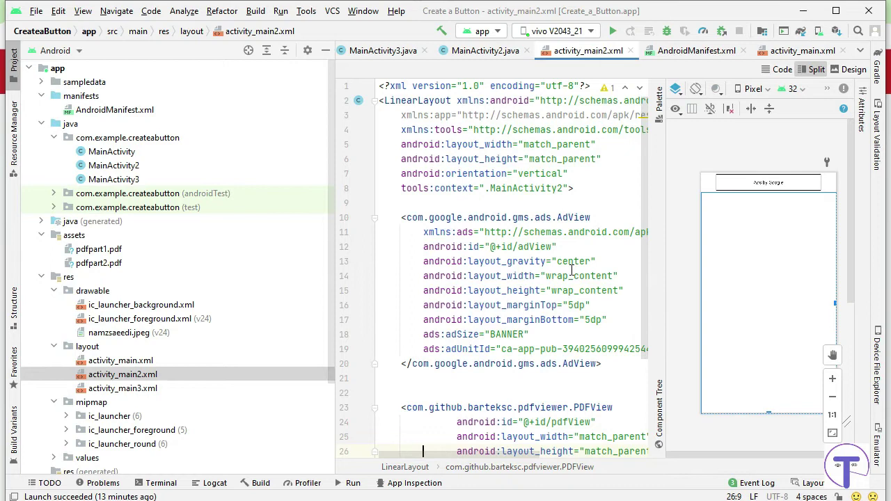
Paste the Page 1 Ad unit ID into activity_main2.xml's AdView, then go to activity_main3.xml's adUnitId line.
{"action": "left_click_drag", "start_coordinate": [503, 349], "coordinate": [633, 350]}
{"action": "key", "text": "ctrl+v"}
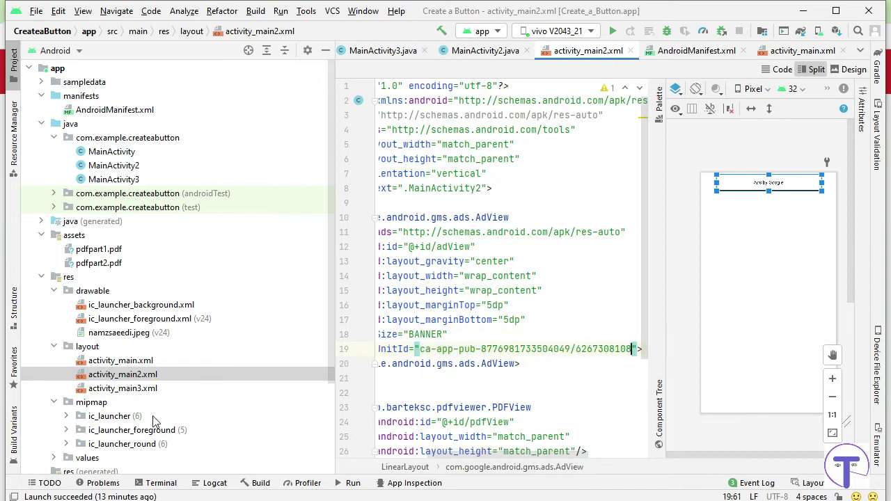
{"action": "double_click", "coordinate": [134, 388]}
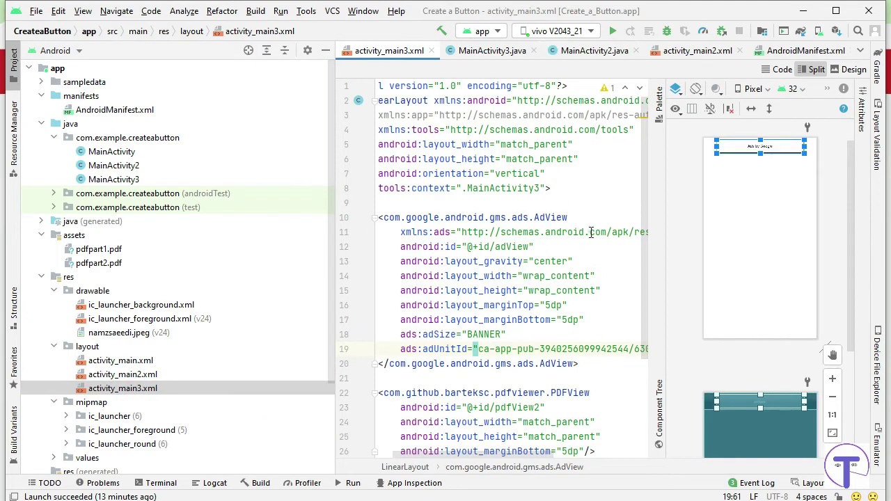
{"action": "left_click", "coordinate": [550, 320]}
{"action": "left_click", "coordinate": [580, 349]}
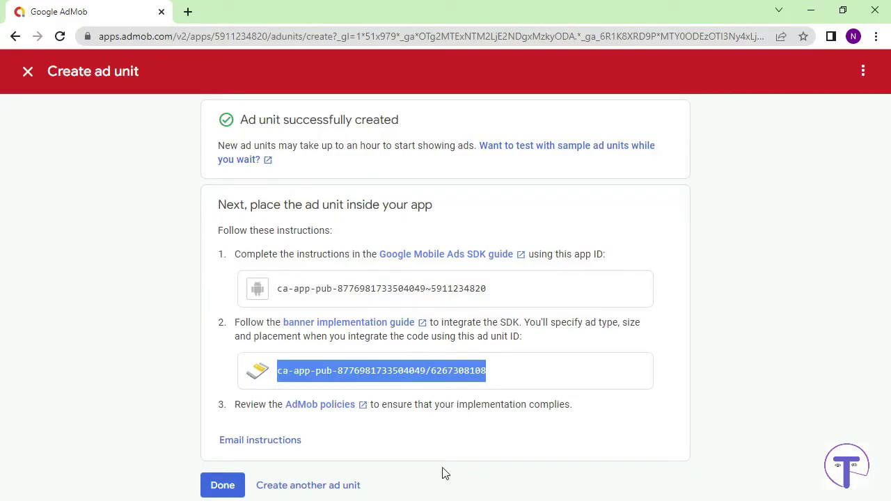
Create a Banner ad unit named 'Bage 2 Ad' in AdMob and copy its ad unit ID.
{"action": "left_click", "coordinate": [284, 489]}
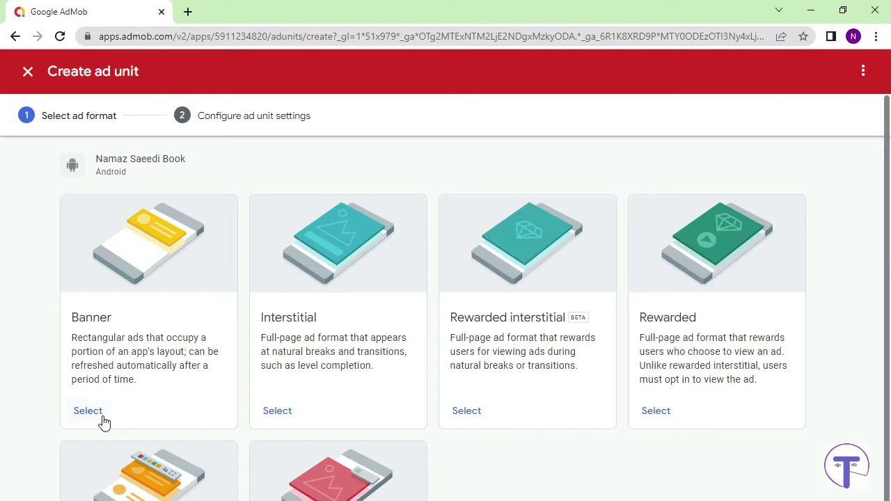
{"action": "left_click", "coordinate": [81, 414]}
{"action": "left_click", "coordinate": [316, 272]}
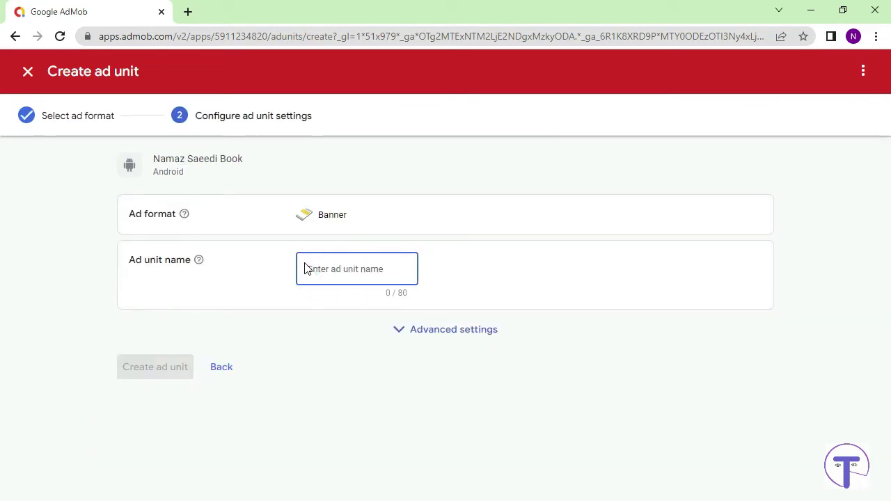
{"action": "type", "text": "B"}
{"action": "type", "text": "age 2"}
{"action": "type", "text": " Ad"}
{"action": "left_click", "coordinate": [154, 368]}
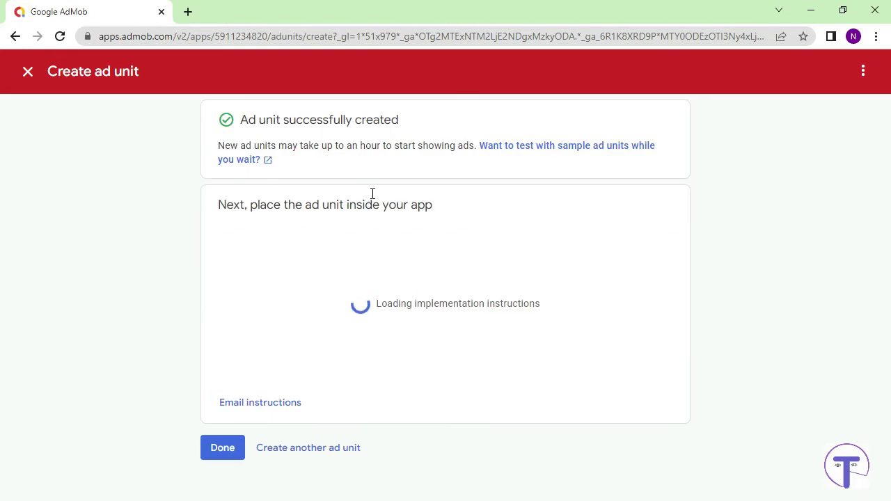
{"action": "left_click_drag", "start_coordinate": [278, 371], "coordinate": [585, 377]}
{"action": "key", "text": "ctrl+c"}
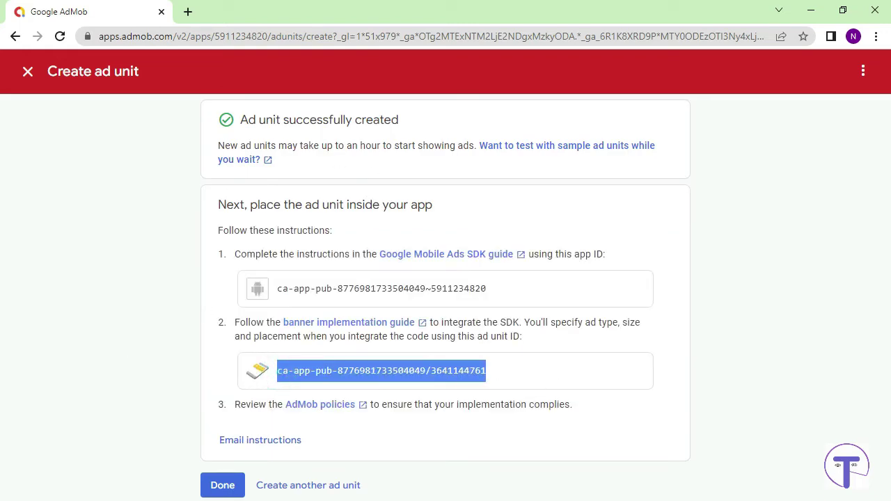
{"action": "key", "text": "alt+Tab"}
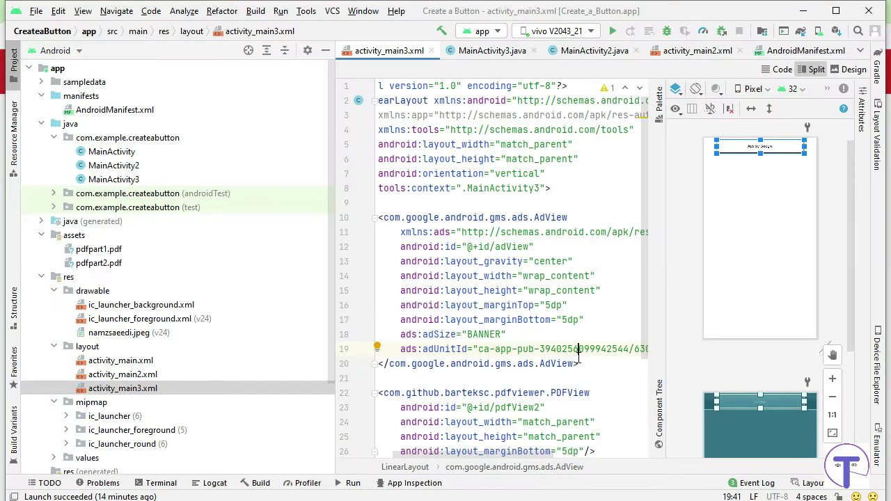
Replace line 19's adUnitId in activity_main3.xml with the copied Page 2 Ad unit ID and dismiss the warning.
{"action": "scroll", "coordinate": [578, 357], "scroll_direction": "down", "scroll_amount": 4}
{"action": "left_click_drag", "start_coordinate": [485, 455], "coordinate": [549, 455]}
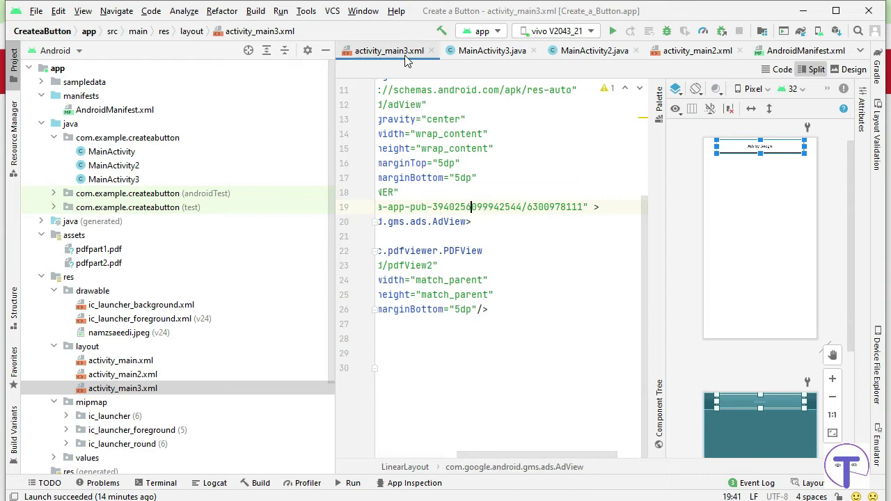
{"action": "left_click_drag", "start_coordinate": [583, 207], "coordinate": [394, 207]}
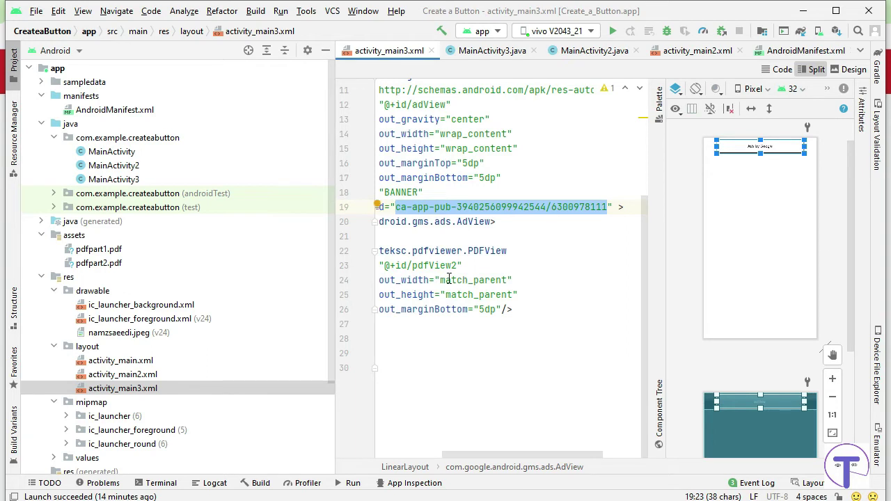
{"action": "key", "text": "ctrl+v"}
{"action": "left_click", "coordinate": [561, 267]}
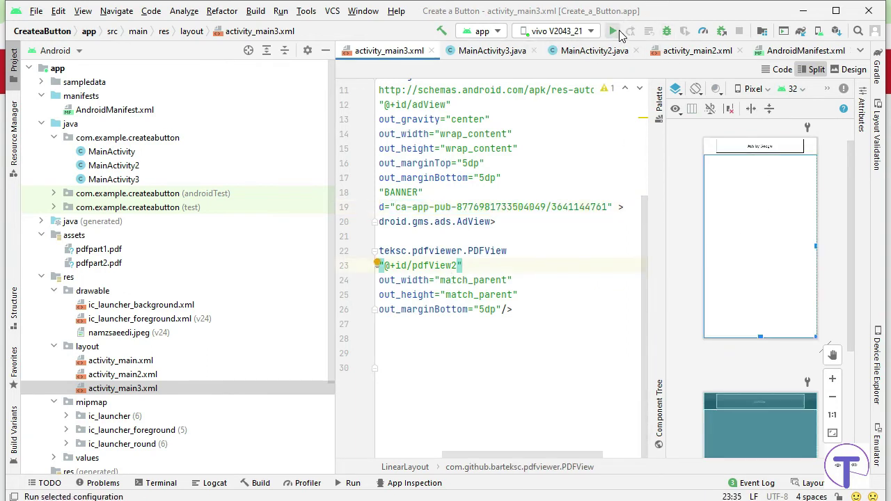
{"action": "mouse_move", "coordinate": [616, 94]}
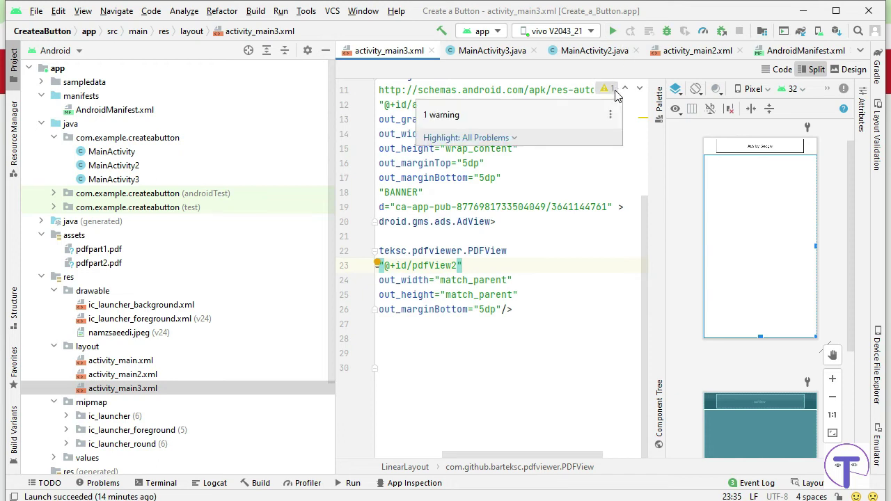
{"action": "left_click", "coordinate": [538, 323]}
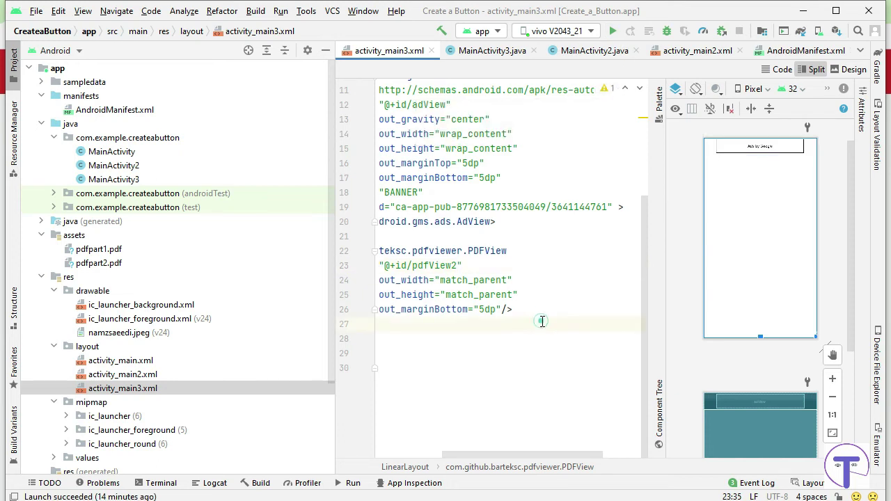
{"action": "left_click_drag", "start_coordinate": [563, 454], "coordinate": [498, 474]}
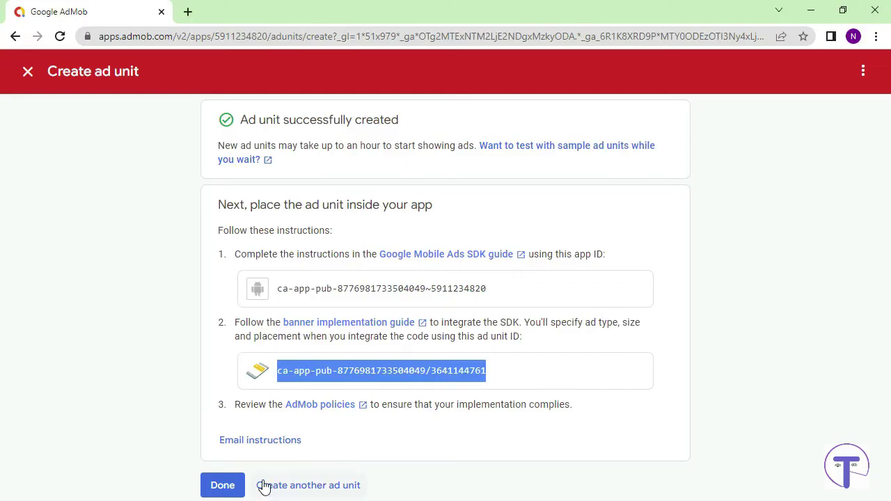
Finish the Page 2 Ad unit, review the ad units list, and check the AdMob Home dashboard.
{"action": "left_click", "coordinate": [223, 485]}
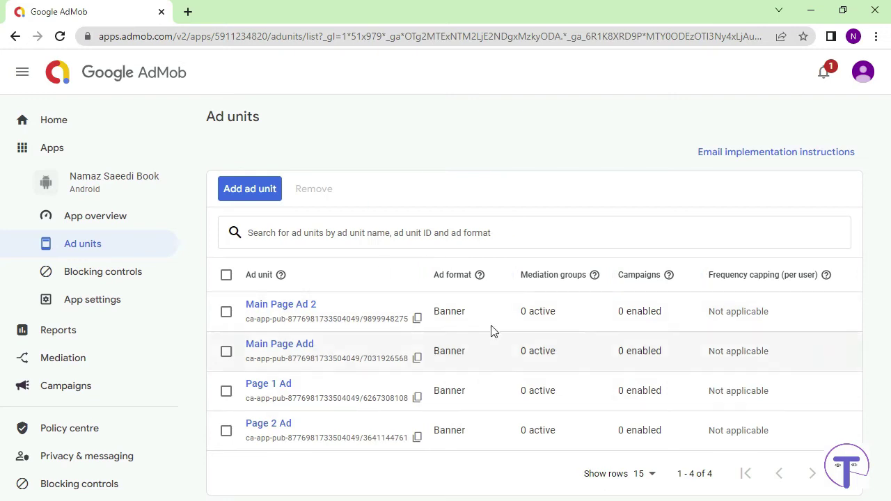
{"action": "left_click", "coordinate": [87, 178]}
{"action": "left_click", "coordinate": [47, 149]}
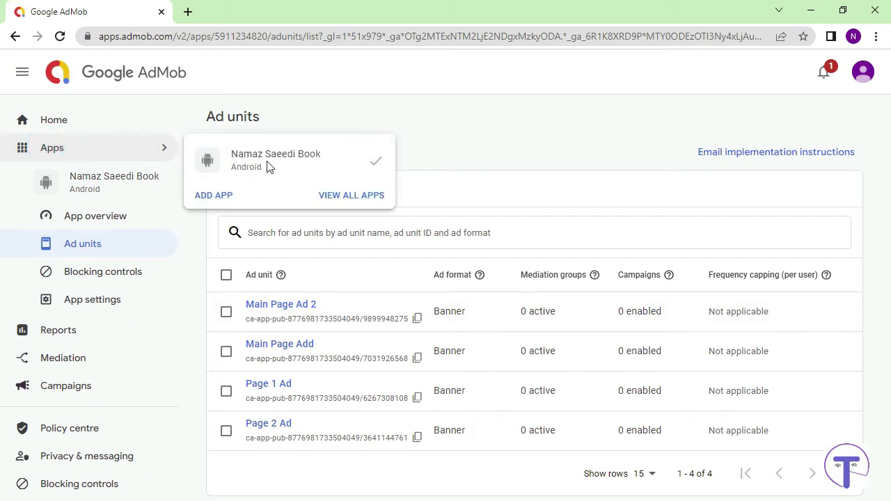
{"action": "left_click", "coordinate": [61, 123]}
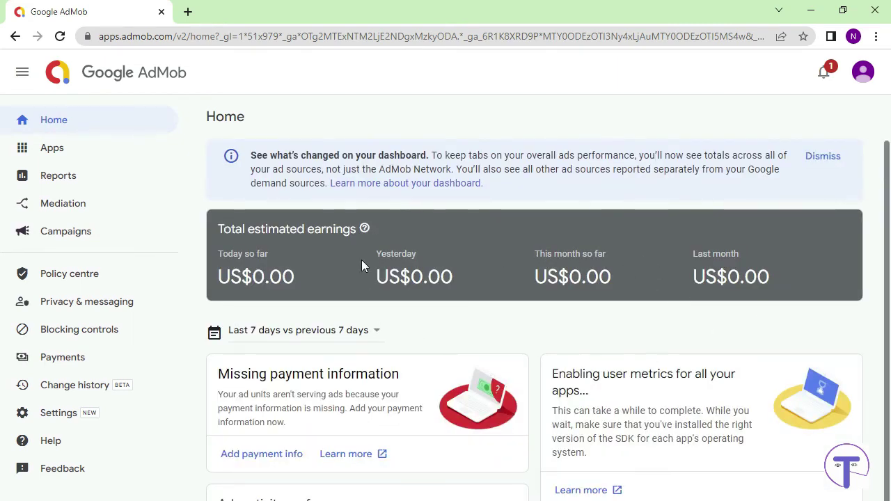
{"action": "scroll", "coordinate": [585, 353], "scroll_direction": "down", "scroll_amount": 3}
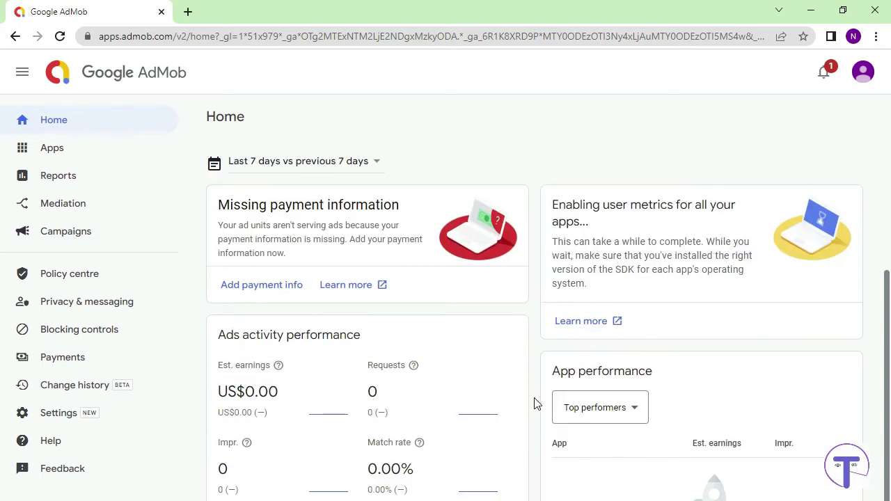
{"action": "scroll", "coordinate": [535, 404], "scroll_direction": "up", "scroll_amount": 3}
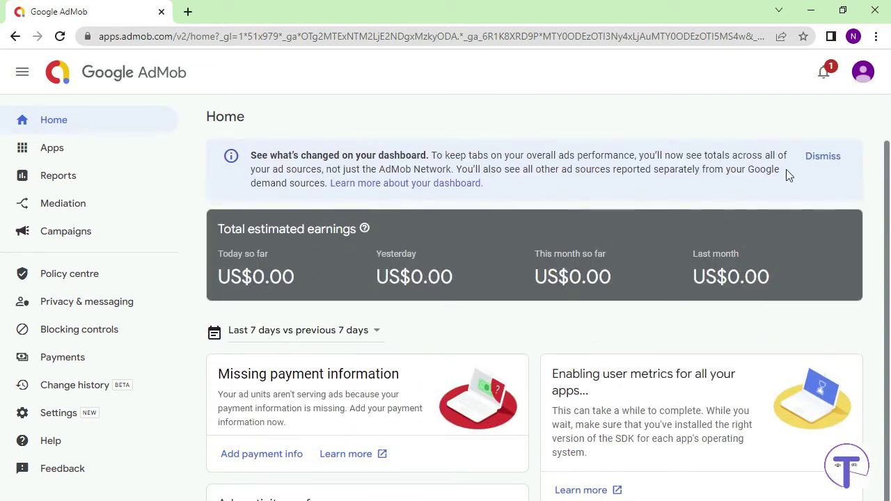
{"action": "key", "text": "alt+Tab"}
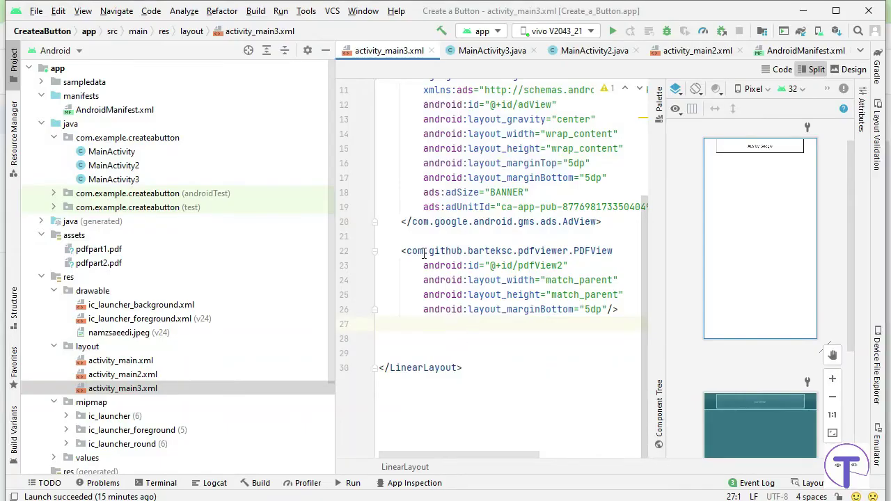
Start Build > Generate Signed Bundle / APK with Android App Bundle as the format.
{"action": "left_click", "coordinate": [256, 12]}
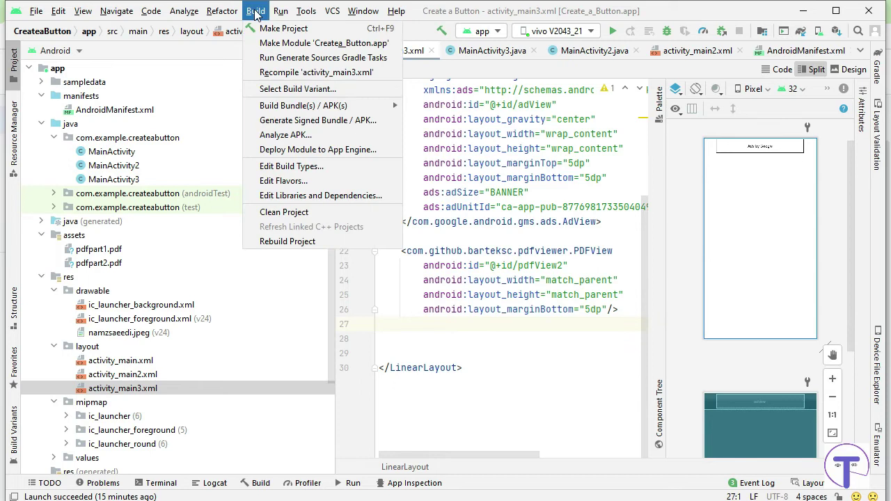
{"action": "mouse_move", "coordinate": [286, 109]}
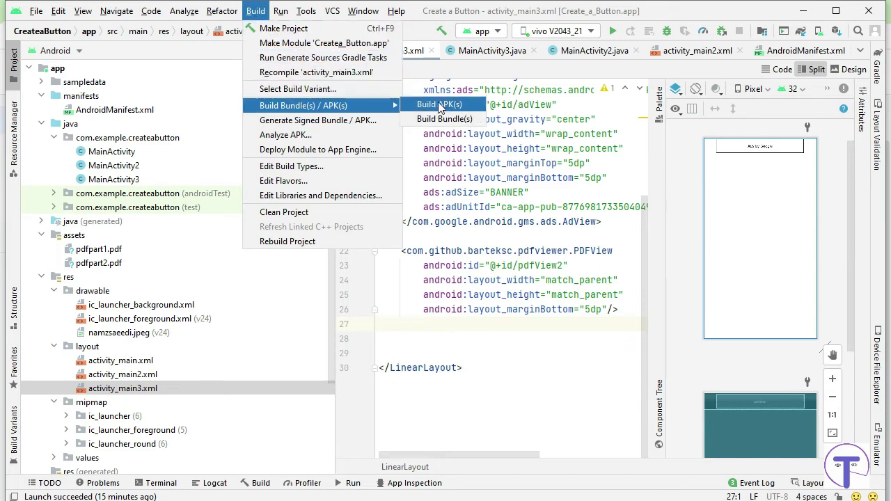
{"action": "left_click", "coordinate": [329, 122]}
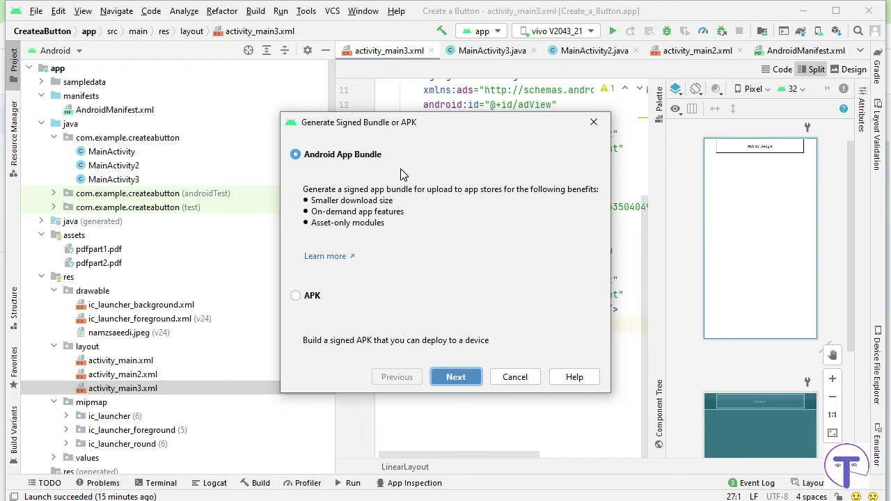
{"action": "left_click", "coordinate": [468, 382]}
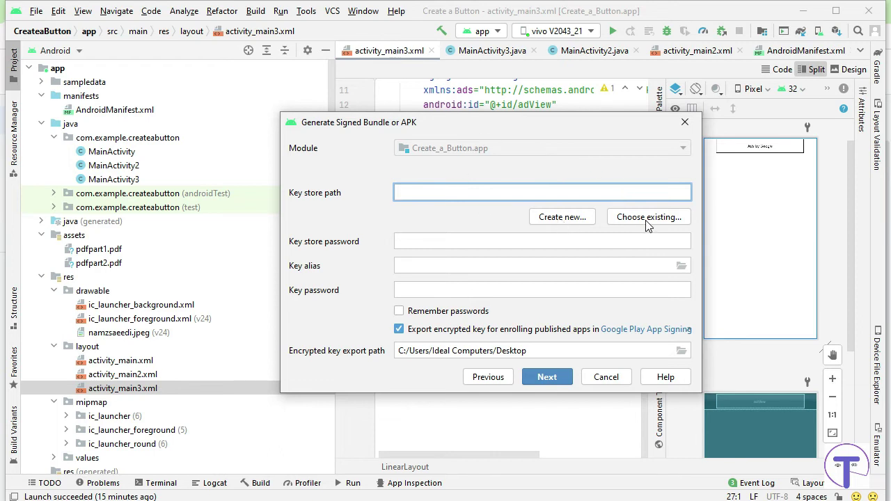
Create a new key store with its path set to I:\namaz saeed book.jks.
{"action": "left_click", "coordinate": [542, 220]}
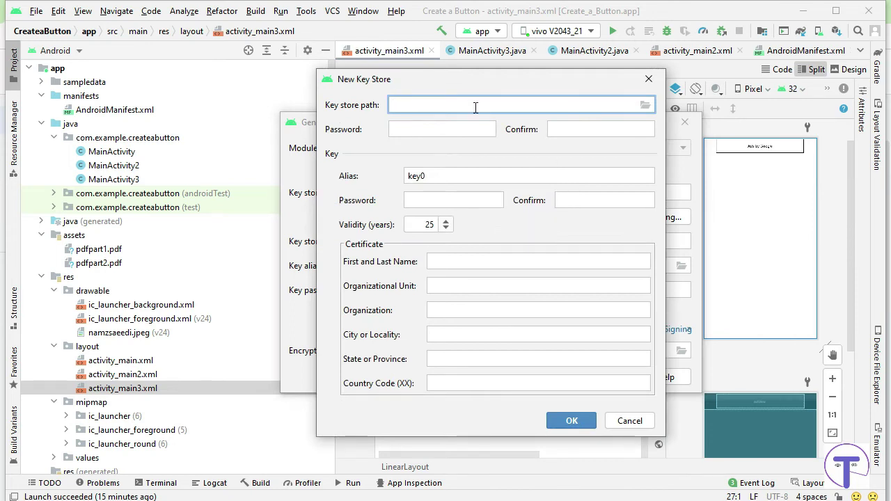
{"action": "left_click", "coordinate": [652, 100]}
{"action": "left_click", "coordinate": [647, 104]}
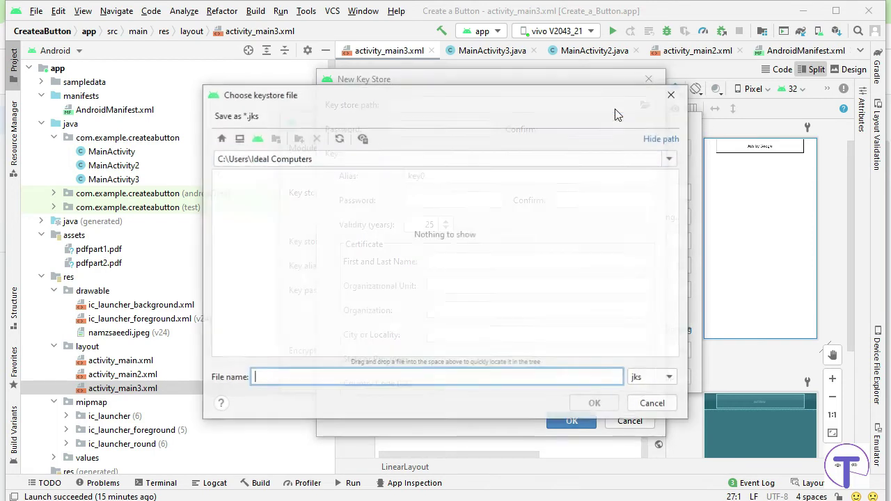
{"action": "scroll", "coordinate": [311, 277], "scroll_direction": "down", "scroll_amount": 1}
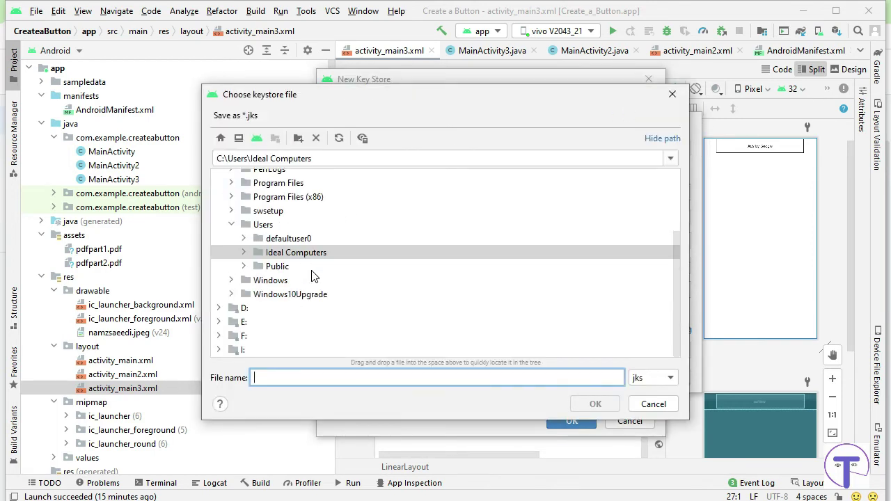
{"action": "left_click", "coordinate": [239, 350]}
{"action": "left_click", "coordinate": [219, 349]}
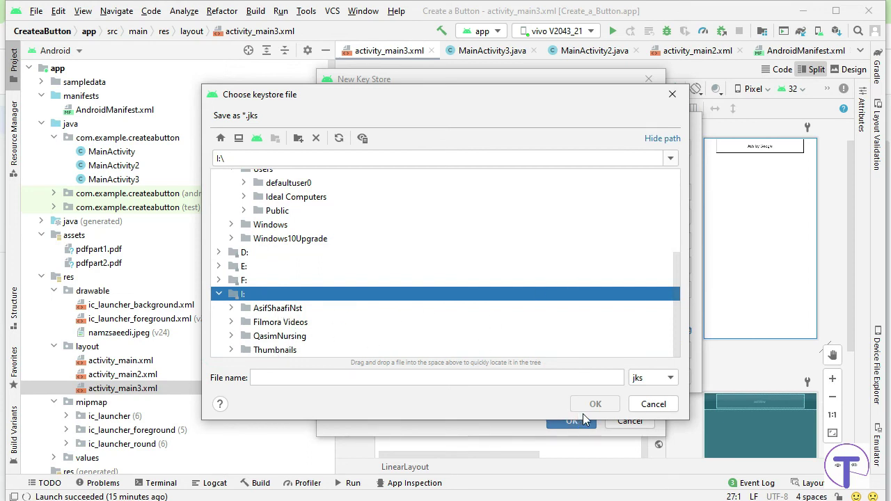
{"action": "left_click", "coordinate": [340, 377]}
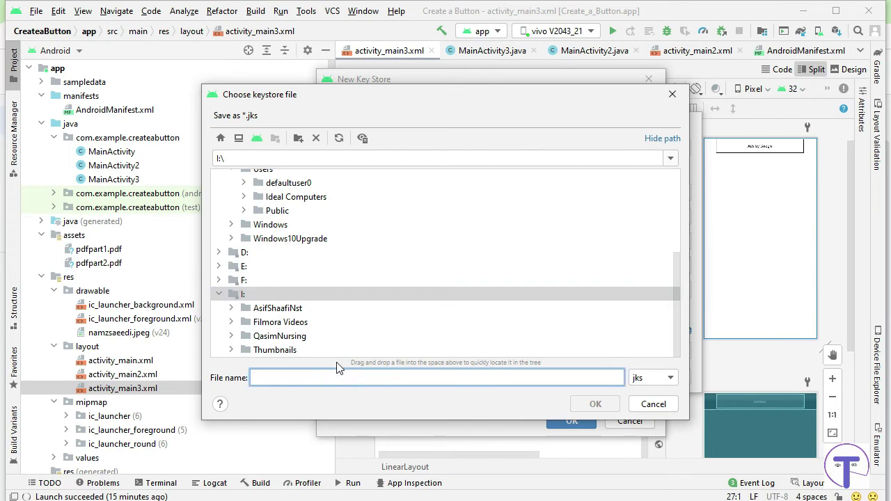
{"action": "type", "text": "namza"}
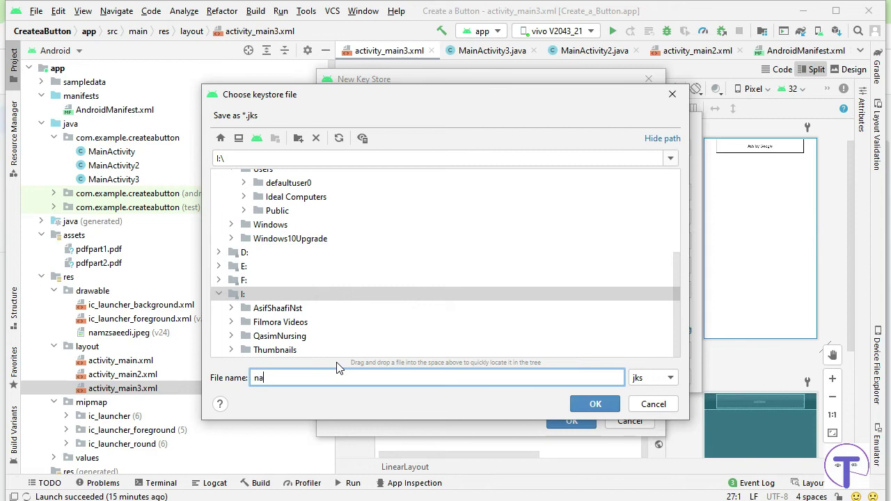
{"action": "key", "text": "BackSpace"}
{"action": "type", "text": "az saeed book"}
{"action": "left_click", "coordinate": [592, 410]}
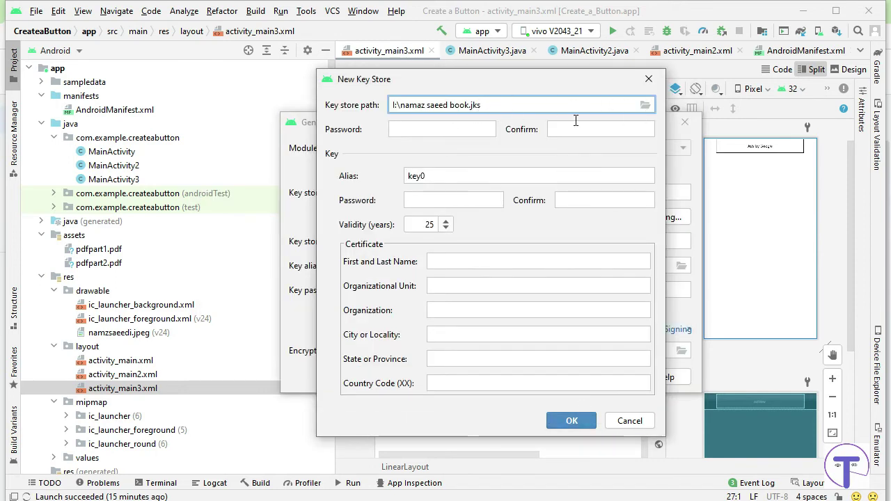
Enter the key store password and its confirmation.
{"action": "left_click", "coordinate": [411, 129]}
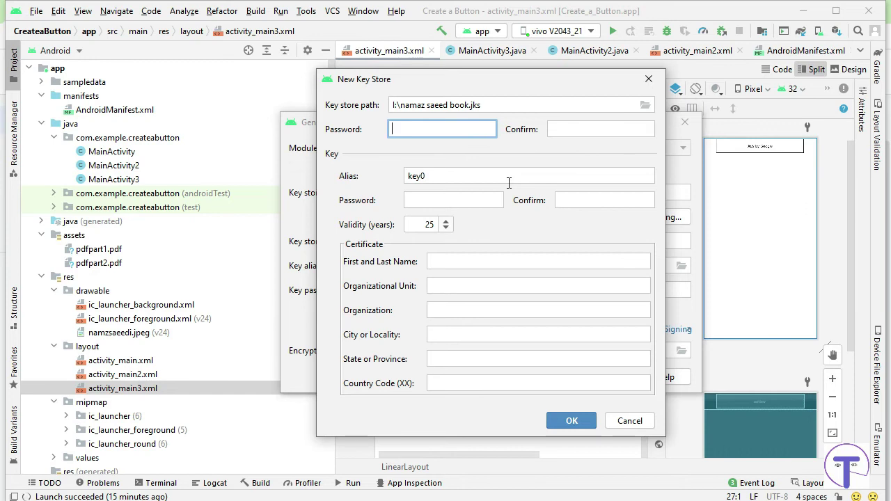
{"action": "type", "text": "12345"}
{"action": "left_click", "coordinate": [616, 131]}
{"action": "type", "text": "123"}
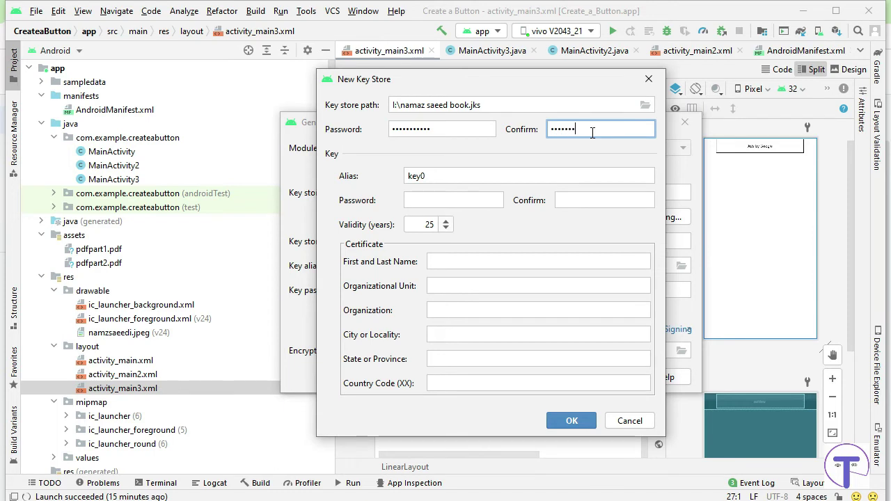
Enter and confirm the key password, set country code +92, and submit the new key store.
{"action": "left_click", "coordinate": [462, 202]}
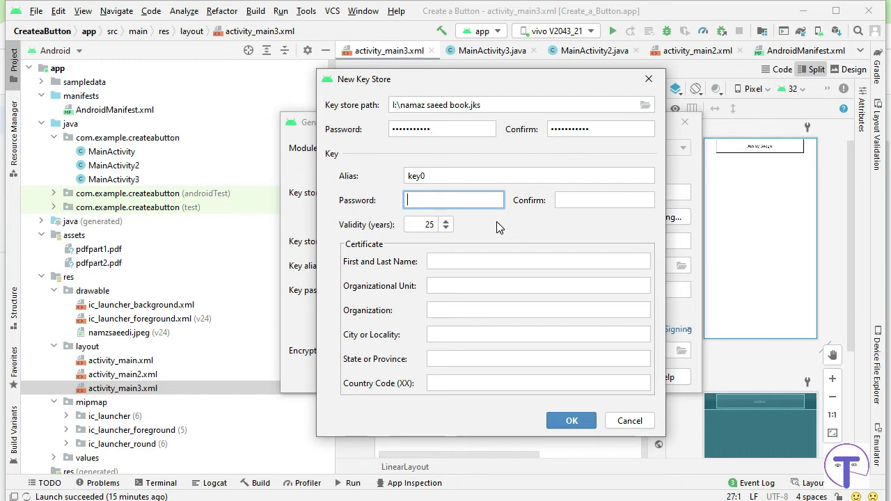
{"action": "type", "text": "12345678910"}
{"action": "left_click", "coordinate": [596, 200]}
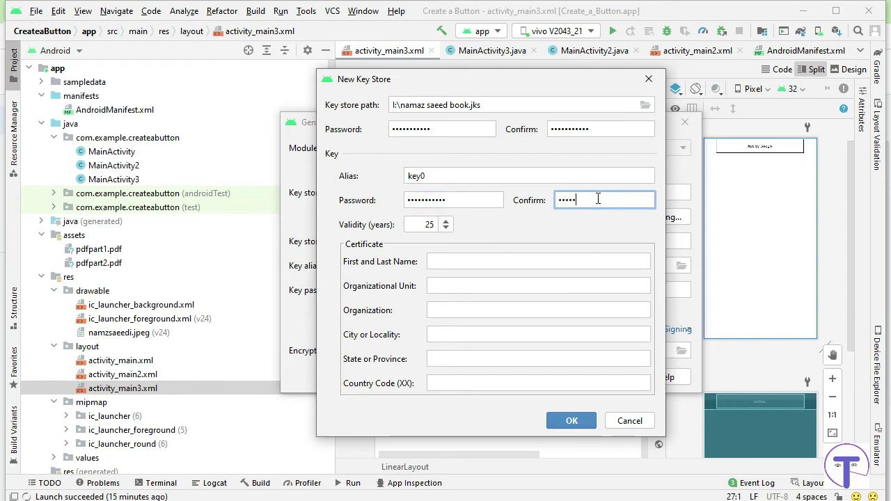
{"action": "type", "text": "12345678910"}
{"action": "left_click", "coordinate": [462, 384]}
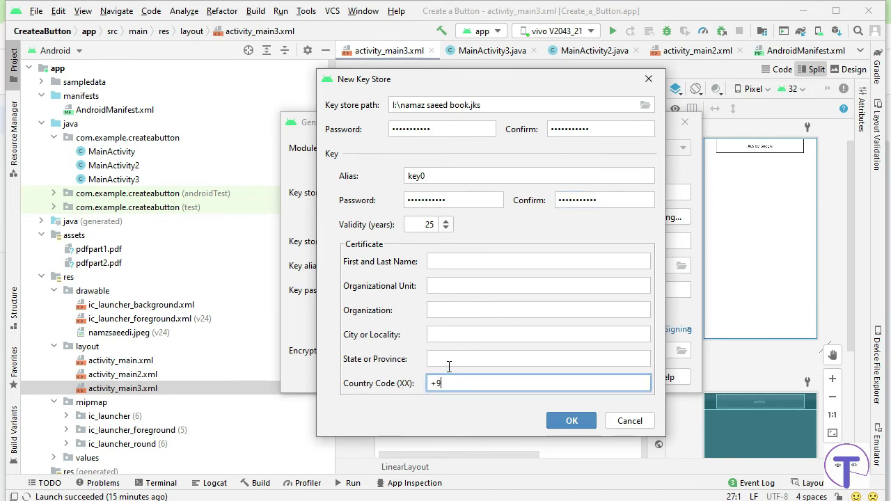
{"action": "left_click", "coordinate": [569, 422]}
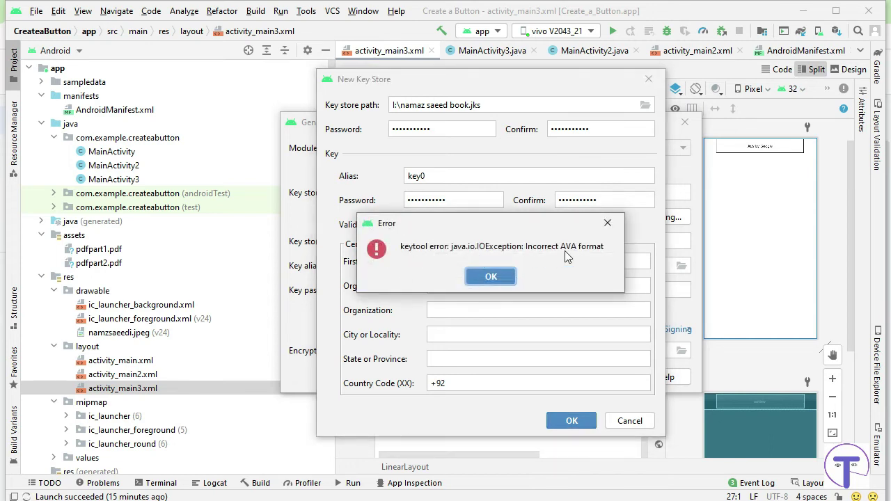
Dismiss the keytool error and browse to the QasimNursing folder on drive I: for the key store.
{"action": "left_click", "coordinate": [491, 277]}
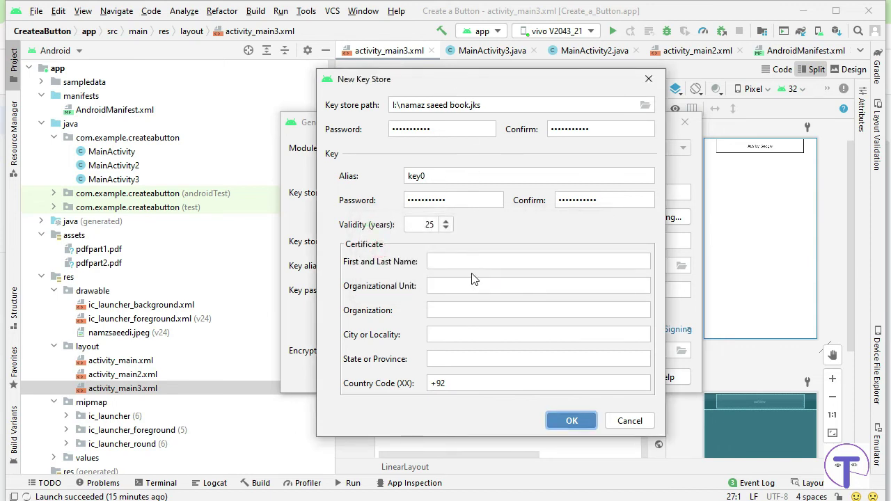
{"action": "left_click", "coordinate": [464, 264]}
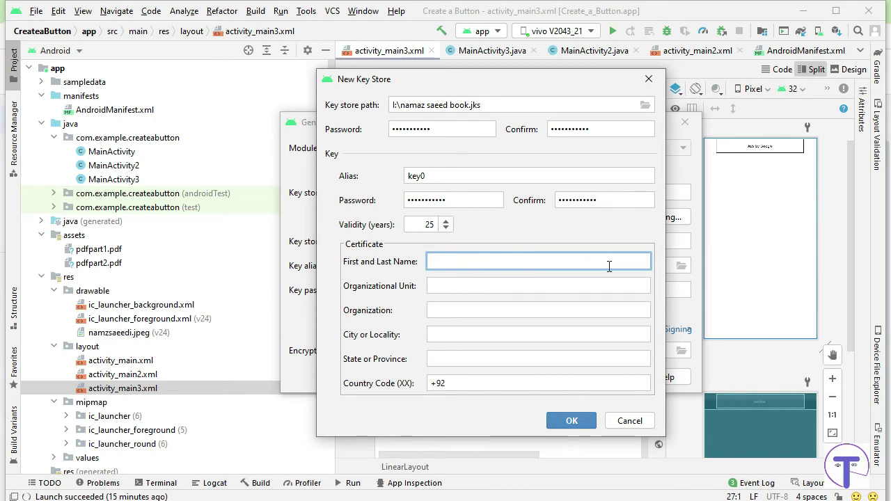
{"action": "left_click", "coordinate": [643, 106]}
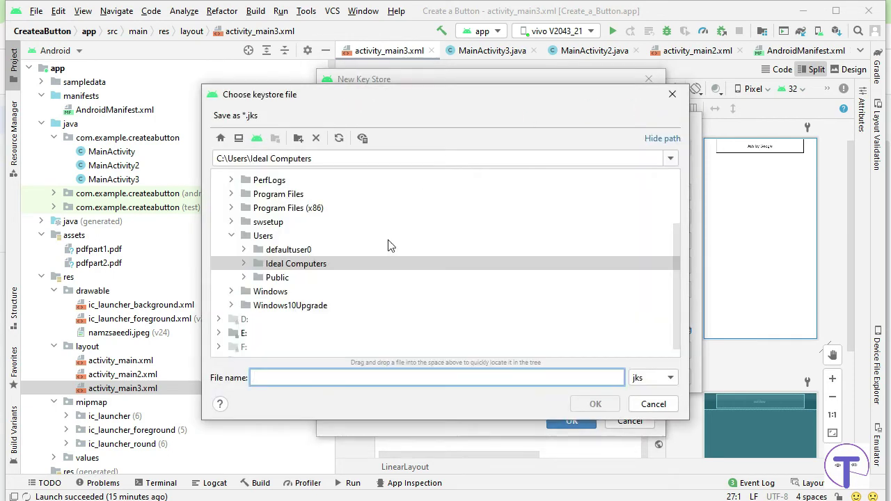
{"action": "scroll", "coordinate": [372, 308], "scroll_direction": "down", "scroll_amount": 1}
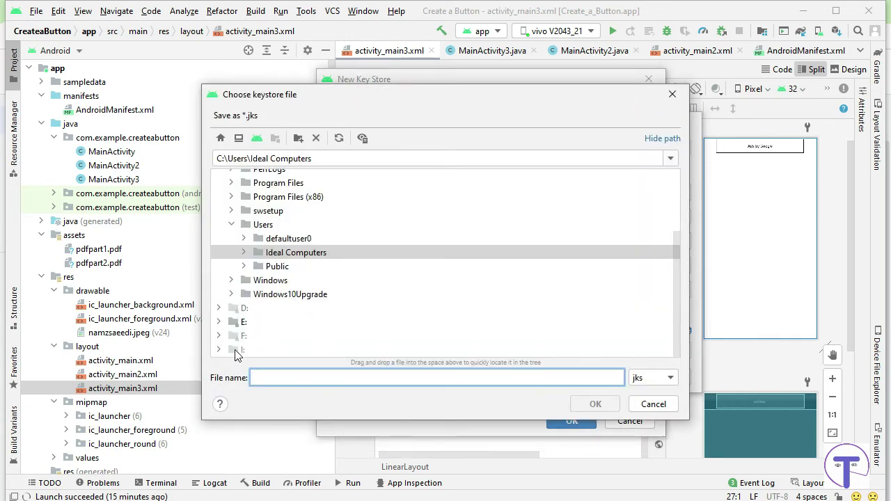
{"action": "left_click", "coordinate": [233, 352]}
{"action": "left_click", "coordinate": [218, 350]}
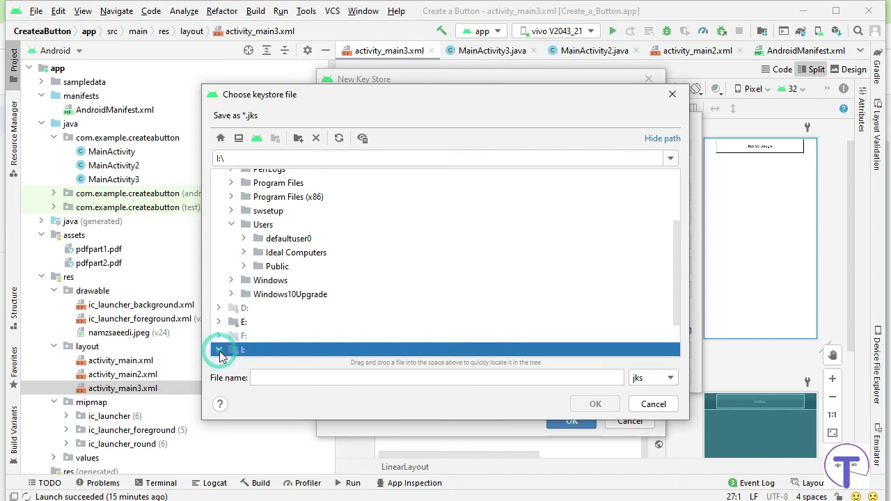
{"action": "left_click", "coordinate": [430, 378]}
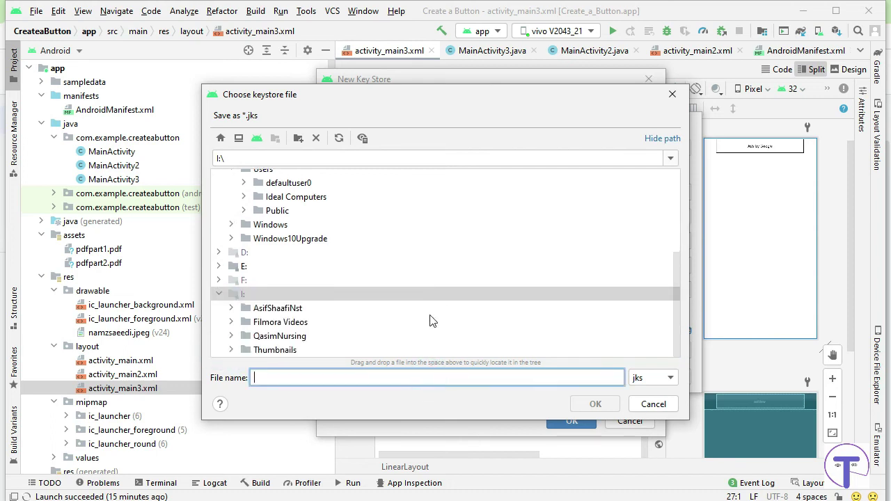
{"action": "left_click", "coordinate": [278, 322]}
{"action": "left_click", "coordinate": [279, 336]}
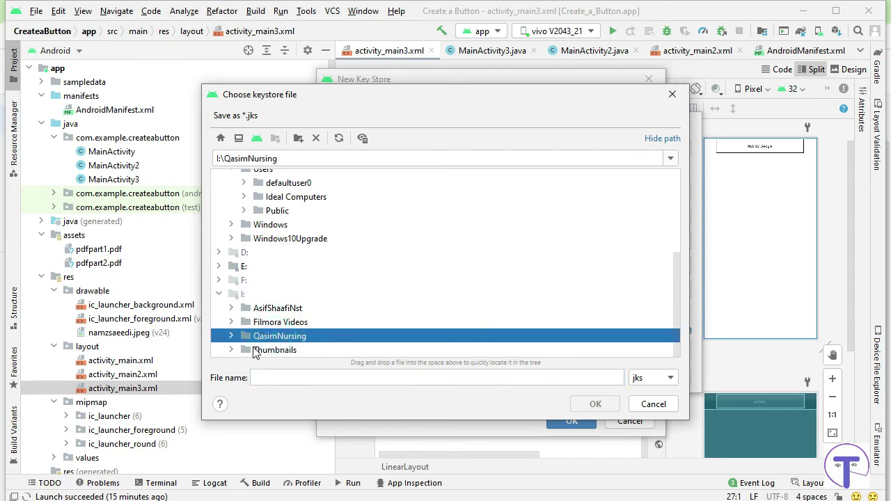
Name the key store file namazkeystore.jks and try creating the key store again.
{"action": "left_click", "coordinate": [327, 378]}
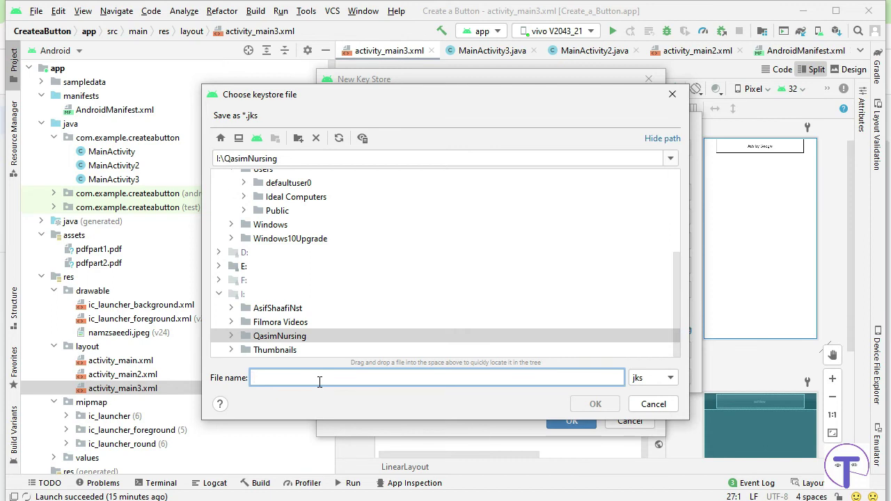
{"action": "type", "text": "nama"}
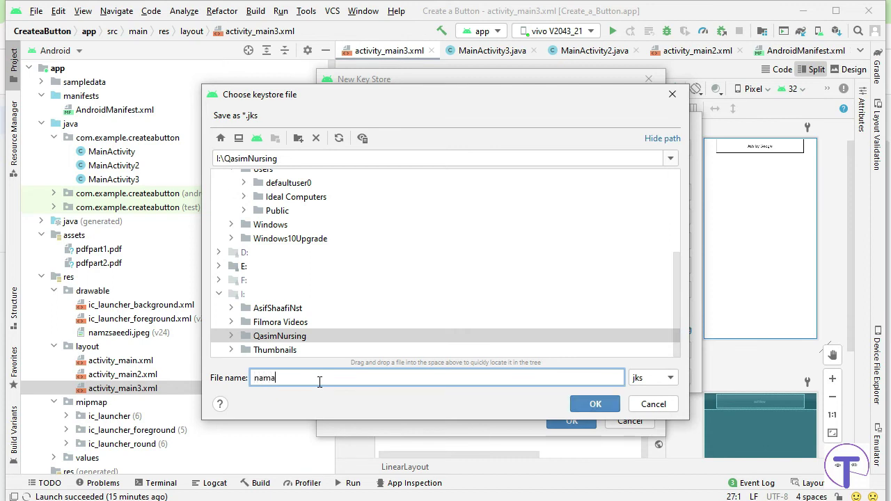
{"action": "type", "text": "zkeystore"}
{"action": "left_click", "coordinate": [594, 405]}
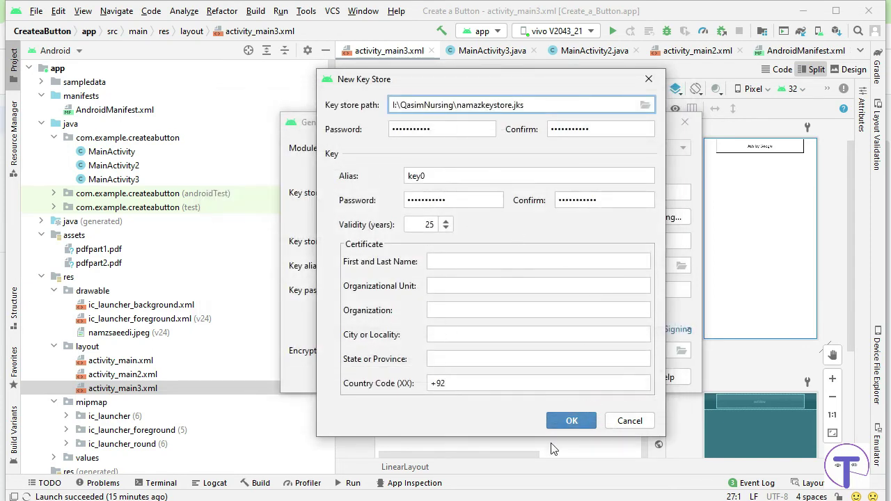
{"action": "left_click", "coordinate": [562, 423]}
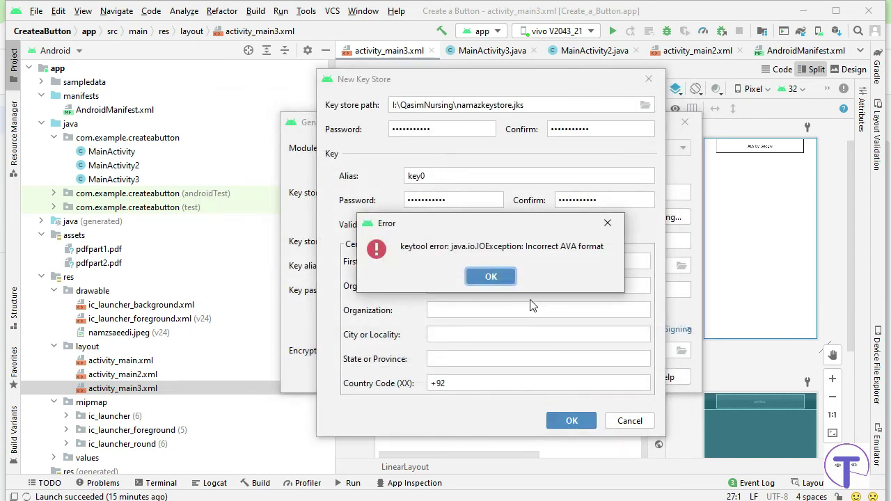
Dismiss the AVA format error, change country code +92 to 92, and create the namazkeystore.jks key store.
{"action": "left_click", "coordinate": [501, 275]}
{"action": "left_click", "coordinate": [477, 261]}
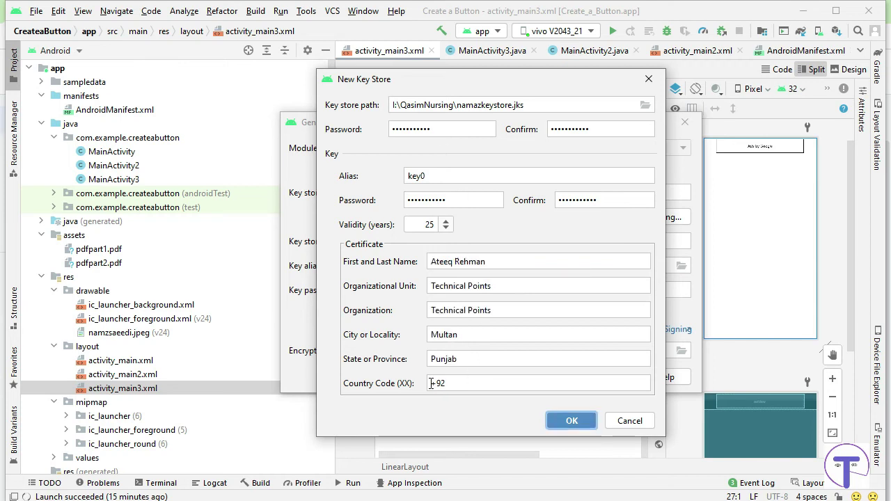
{"action": "left_click_drag", "start_coordinate": [438, 382], "coordinate": [430, 383]}
{"action": "key", "text": "BackSpace"}
{"action": "key", "text": "Tab"}
{"action": "key", "text": "Return"}
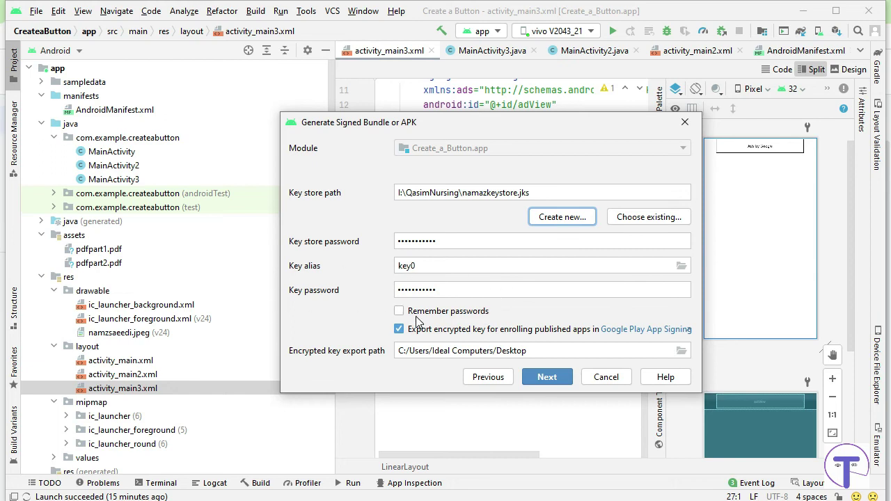
{"action": "left_click", "coordinate": [681, 267]}
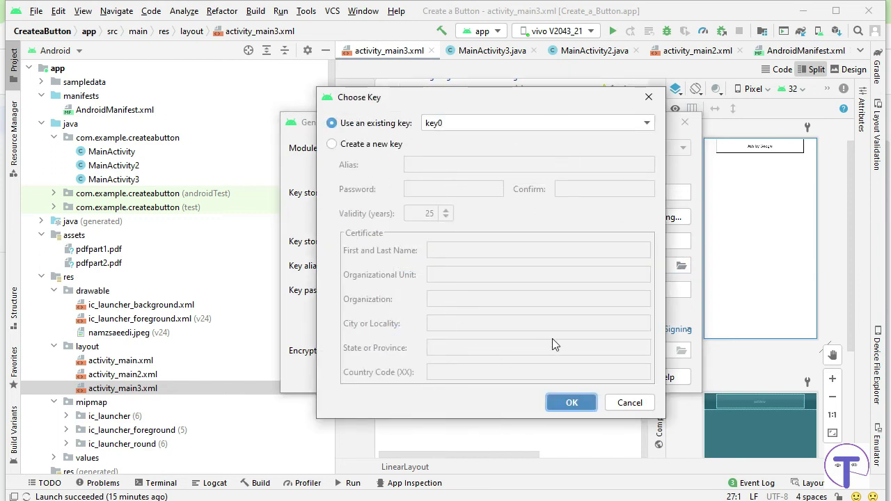
Keep key0, correct the key store password, remember passwords, and advance to destination and build variants.
{"action": "left_click", "coordinate": [573, 402]}
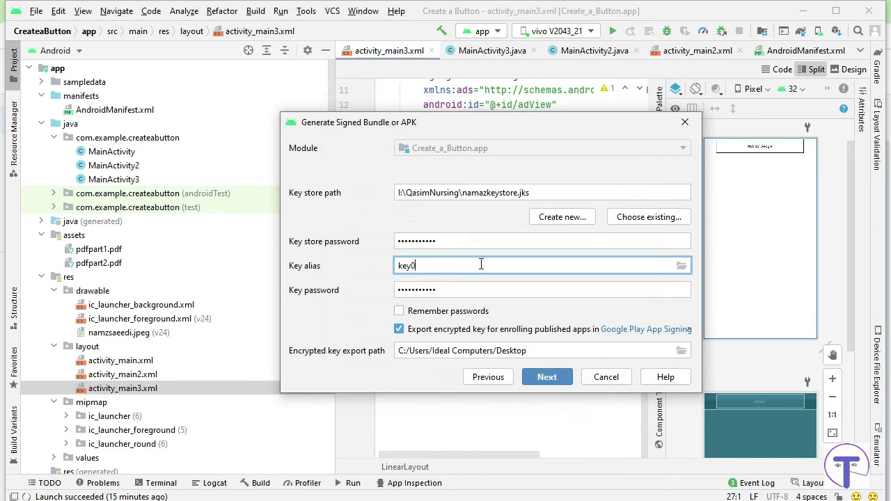
{"action": "left_click", "coordinate": [459, 243]}
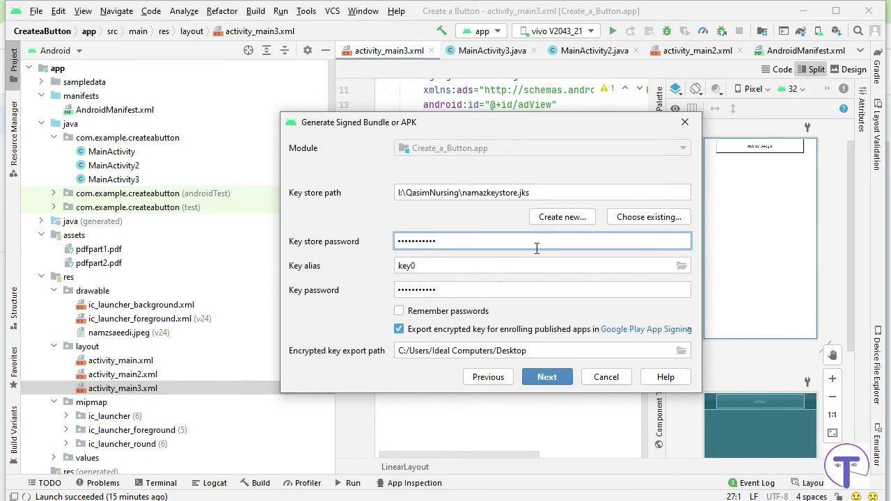
{"action": "left_click", "coordinate": [682, 266]}
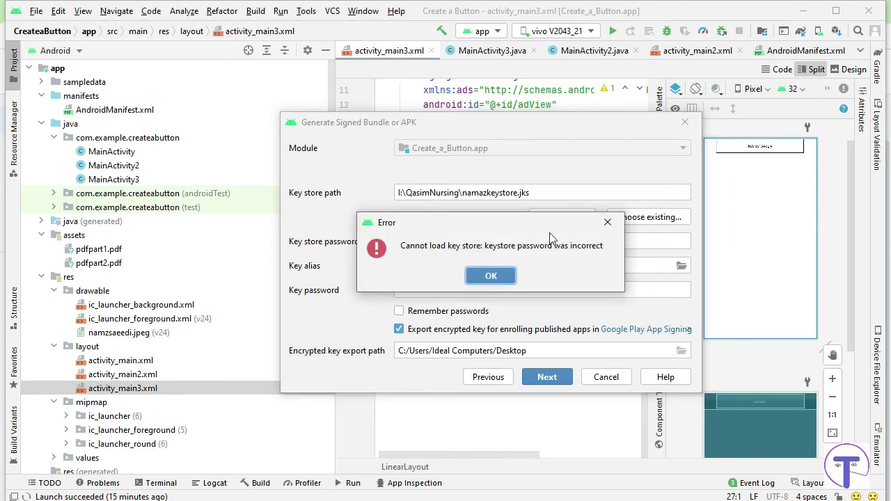
{"action": "left_click", "coordinate": [496, 278]}
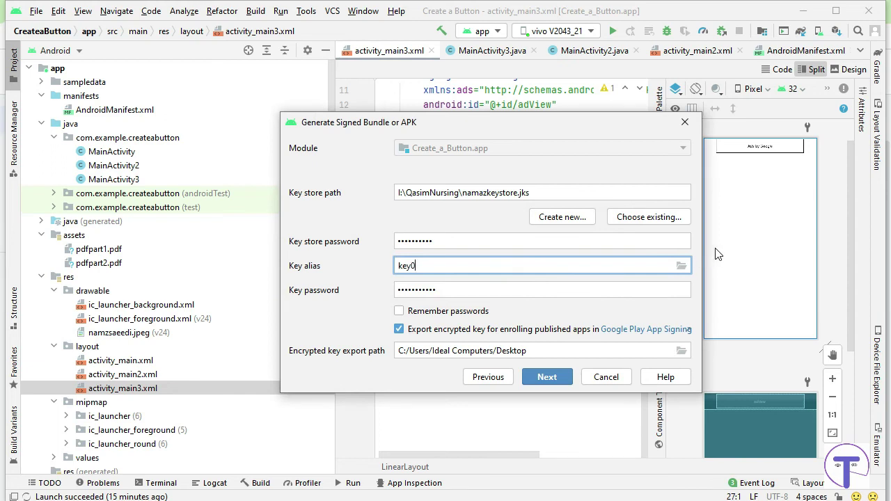
{"action": "type", "text": "3"}
{"action": "key", "text": "BackSpace"}
{"action": "left_click", "coordinate": [490, 241]}
{"action": "type", "text": "1"}
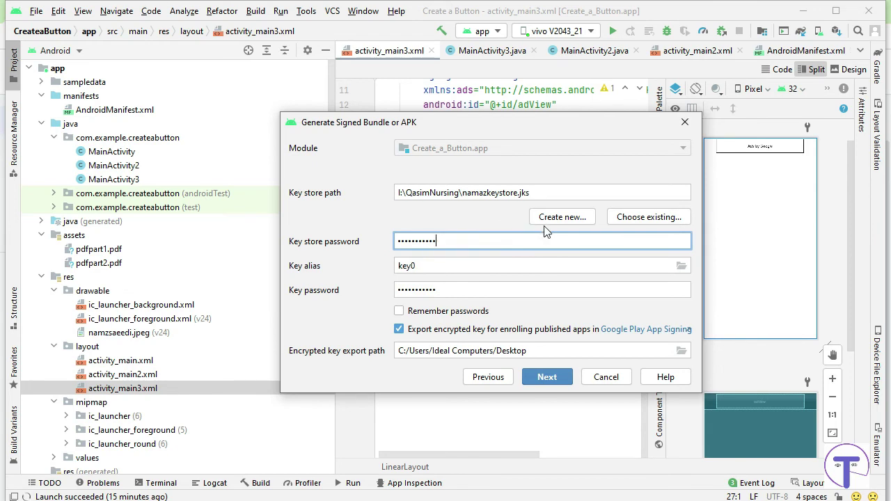
{"action": "left_click", "coordinate": [399, 313]}
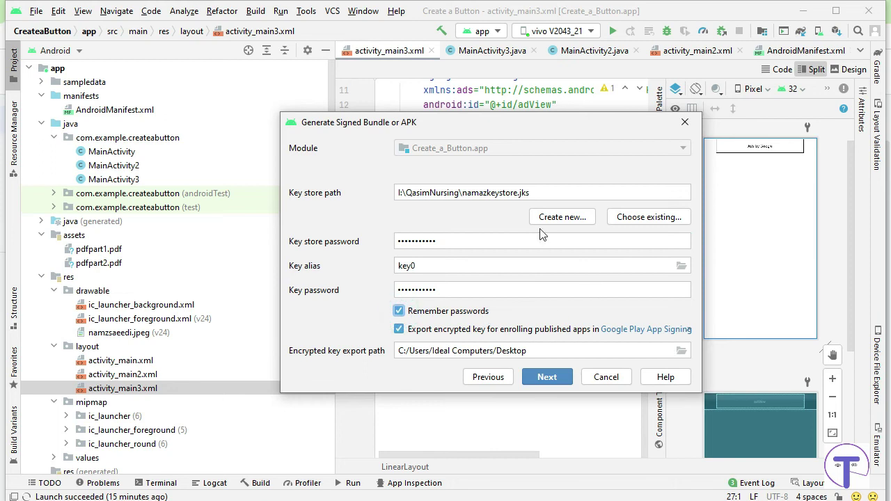
{"action": "left_click", "coordinate": [555, 379]}
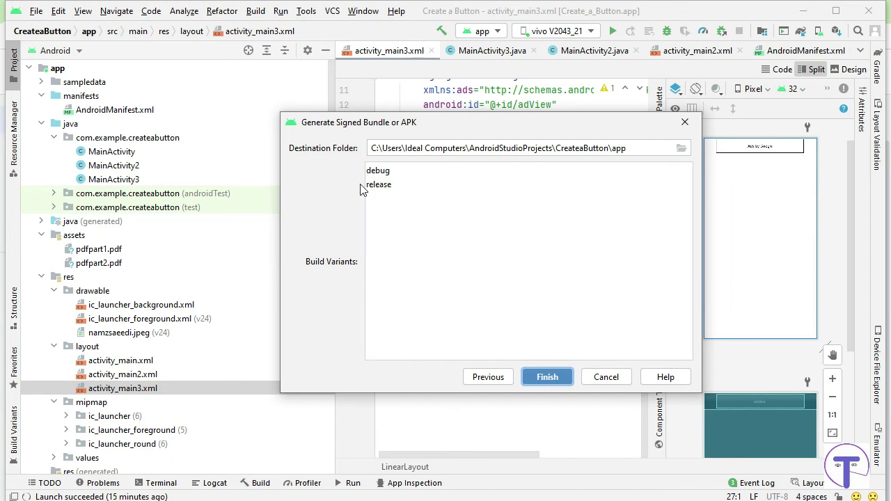
Choose the release build variant and finish the wizard to generate the signed bundle.
{"action": "left_click", "coordinate": [388, 188]}
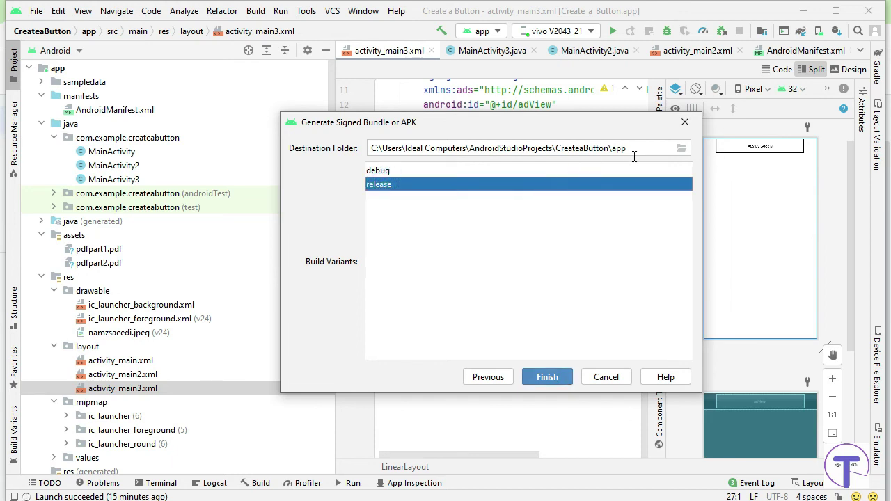
{"action": "left_click", "coordinate": [547, 378]}
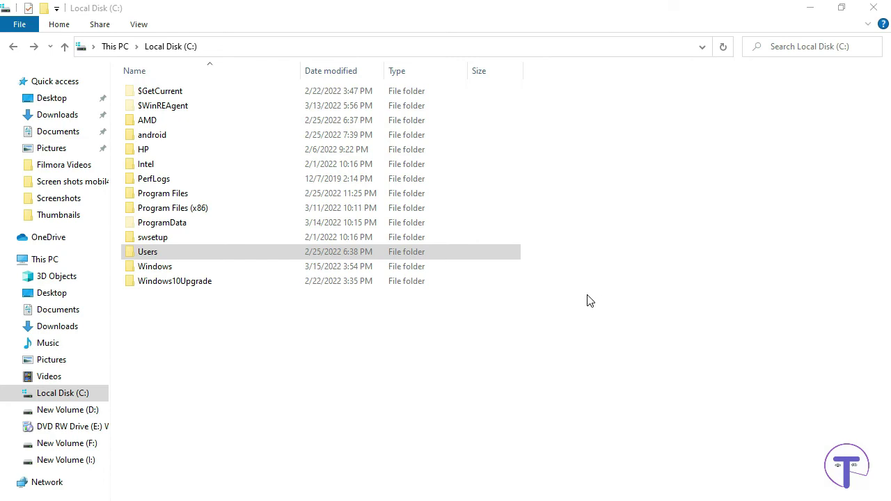
In File Explorer, browse Local Disk (C:) > Users > your home folder > AndroidStudioProjects.
{"action": "left_click", "coordinate": [56, 395]}
{"action": "double_click", "coordinate": [161, 253]}
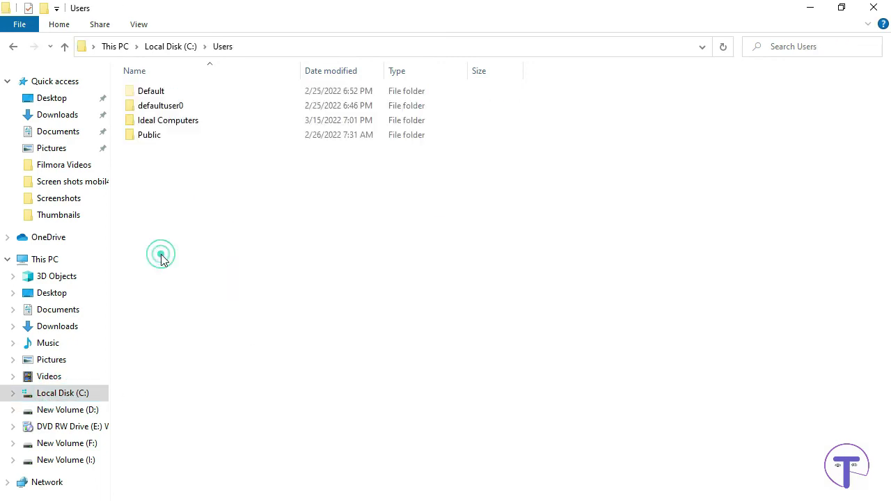
{"action": "double_click", "coordinate": [177, 123]}
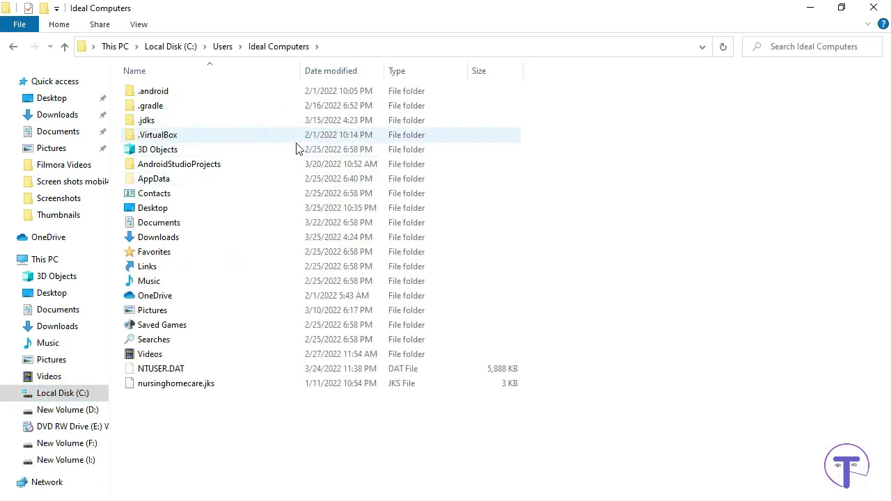
{"action": "double_click", "coordinate": [153, 165]}
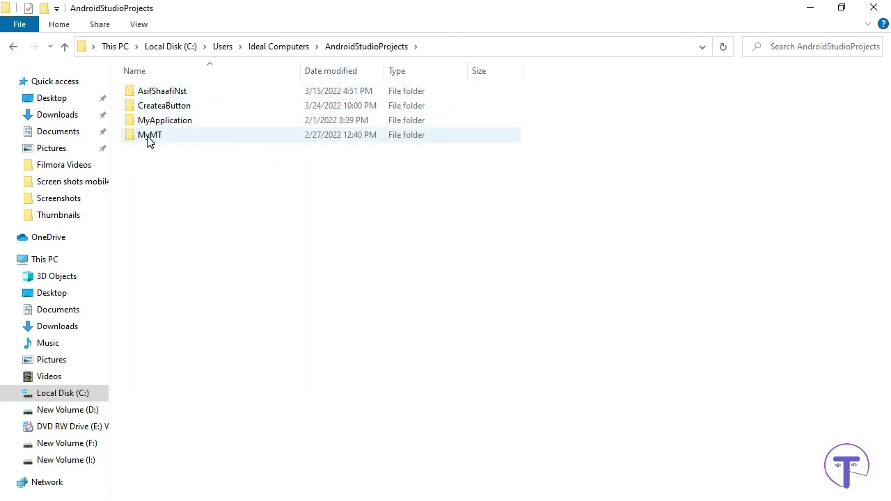
{"action": "double_click", "coordinate": [149, 138]}
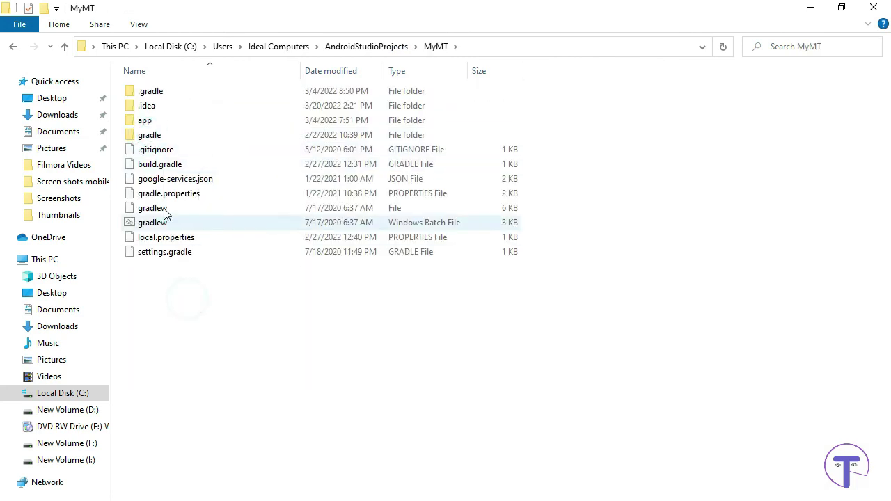
{"action": "left_click", "coordinate": [13, 48]}
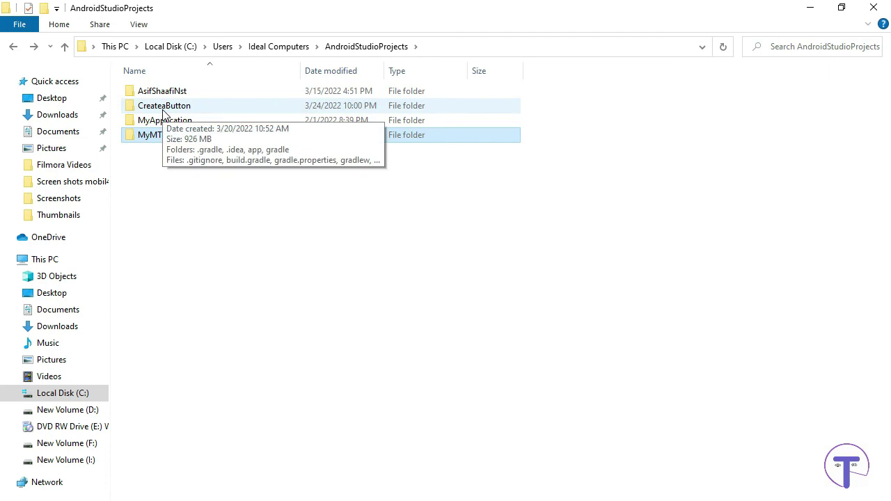
Open CreateaButton > app > release to locate the 82,581 KB app-release.aab.
{"action": "double_click", "coordinate": [164, 107]}
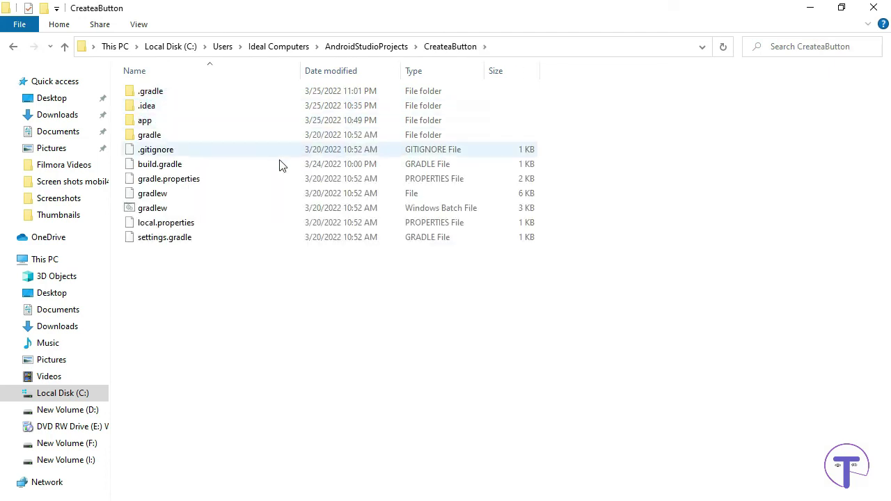
{"action": "left_click", "coordinate": [144, 121]}
{"action": "double_click", "coordinate": [144, 121]}
{"action": "left_click", "coordinate": [163, 124]}
{"action": "double_click", "coordinate": [162, 124]}
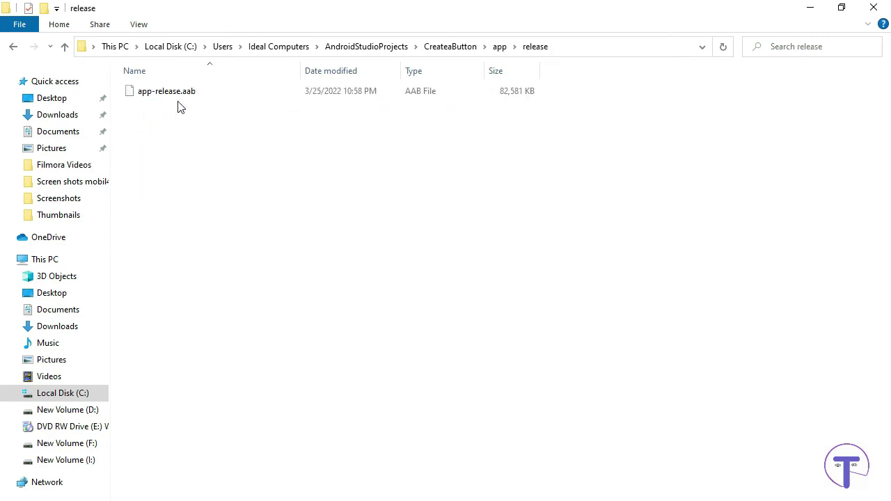